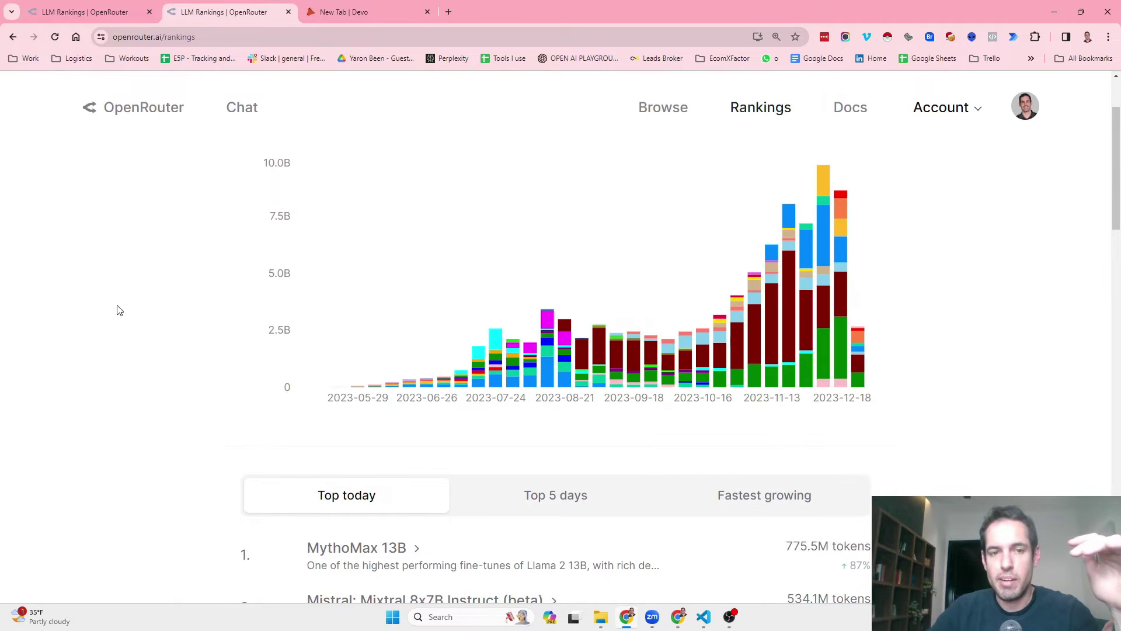
- Review the Top today model rankings listed below the token usage chart
{"action": "scroll", "coordinate": [138, 386], "scroll_direction": "down", "scroll_amount": 2}
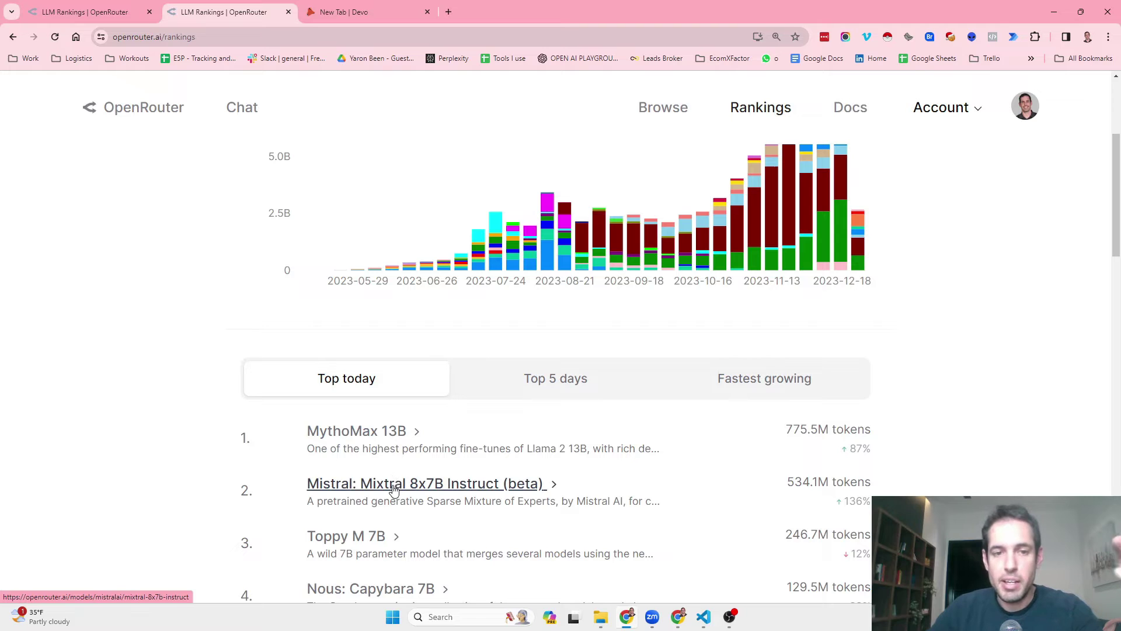
{"action": "scroll", "coordinate": [426, 488], "scroll_direction": "down", "scroll_amount": 1}
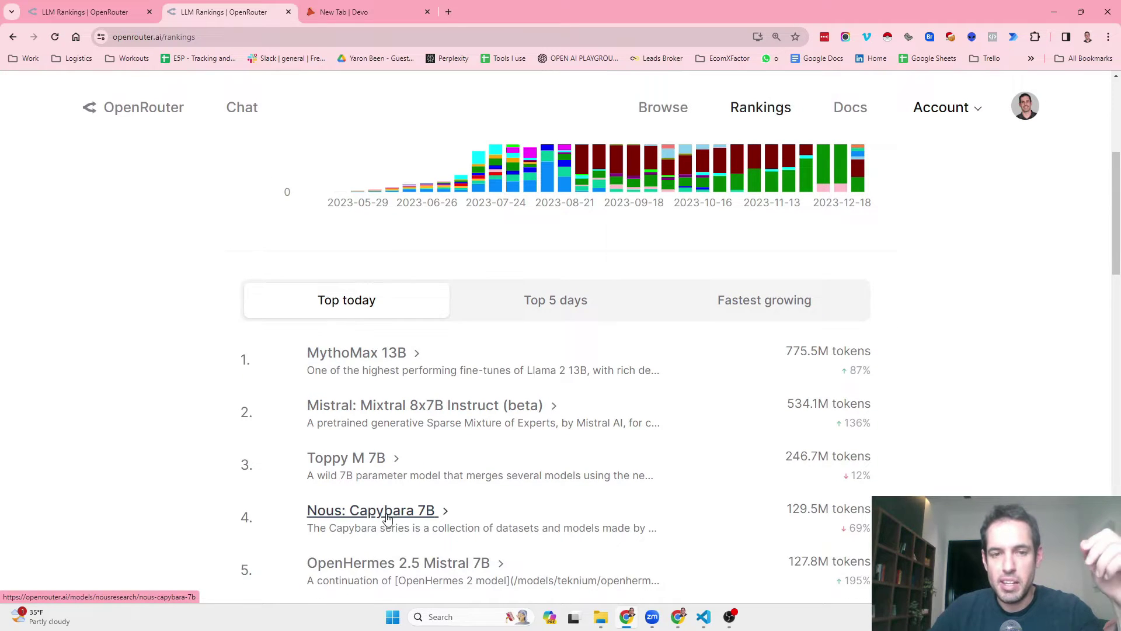
{"action": "scroll", "coordinate": [372, 517], "scroll_direction": "down", "scroll_amount": 3}
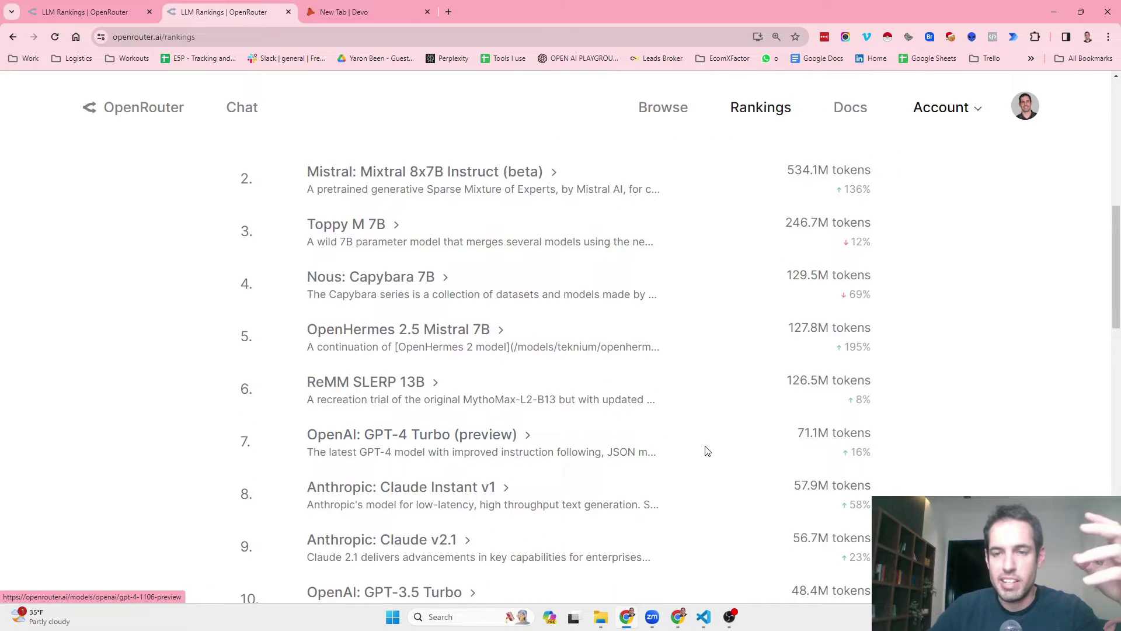
{"action": "scroll", "coordinate": [704, 449], "scroll_direction": "up", "scroll_amount": 3}
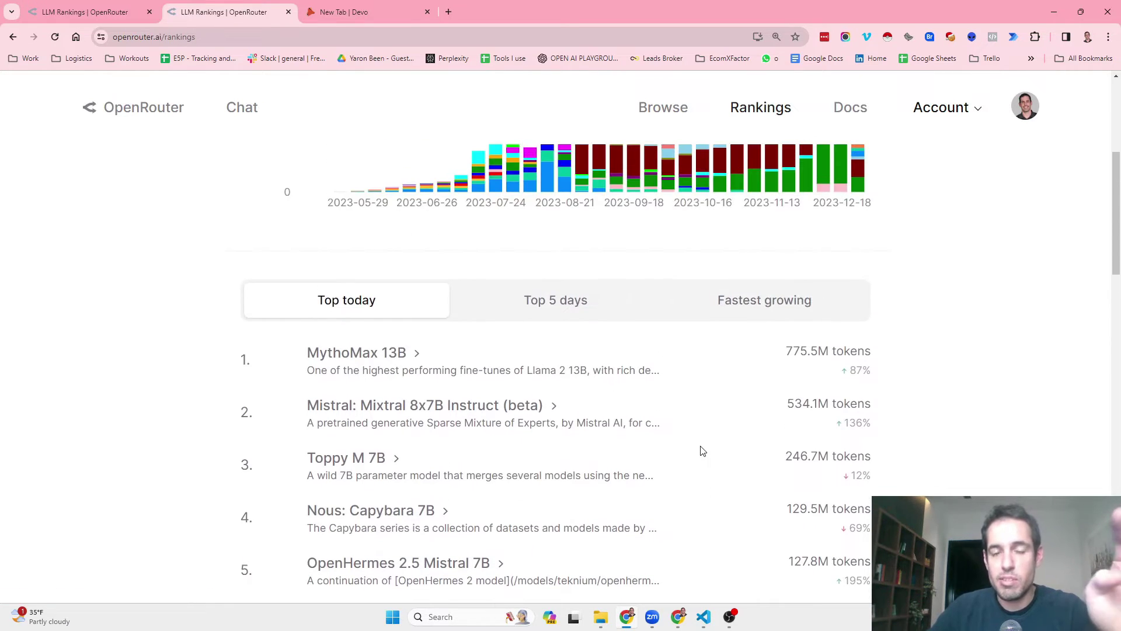
{"action": "scroll", "coordinate": [704, 451], "scroll_direction": "up", "scroll_amount": 1}
{"action": "mouse_move", "coordinate": [702, 451]}
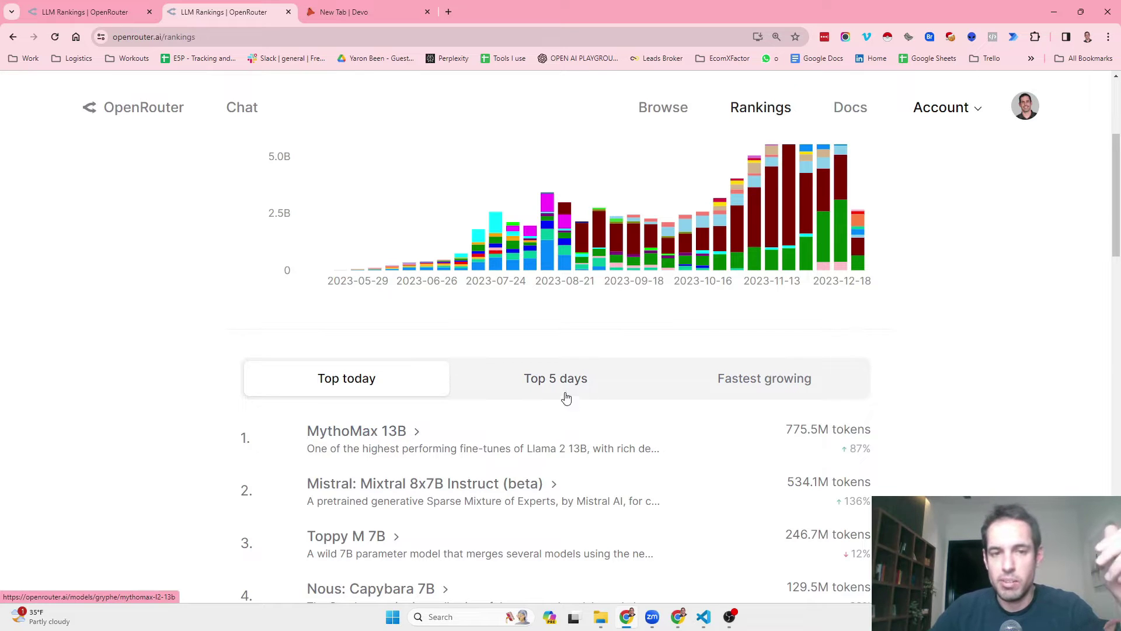
- Compare the Top 5 days and Fastest growing model rankings, and return to the usage chart
{"action": "left_click", "coordinate": [535, 389]}
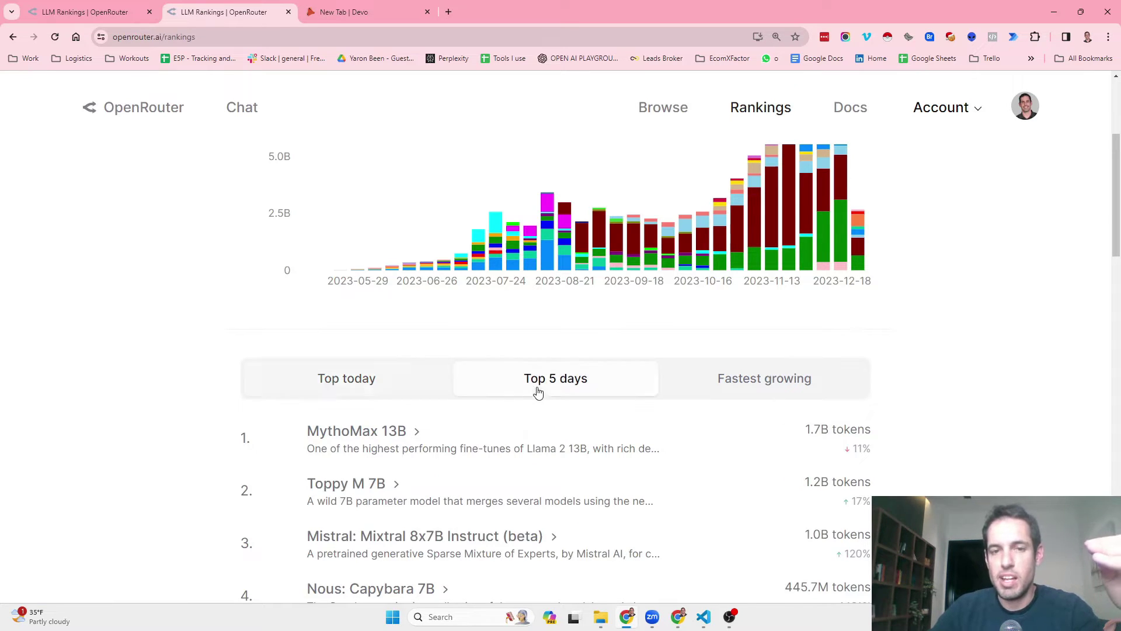
{"action": "left_click", "coordinate": [729, 384]}
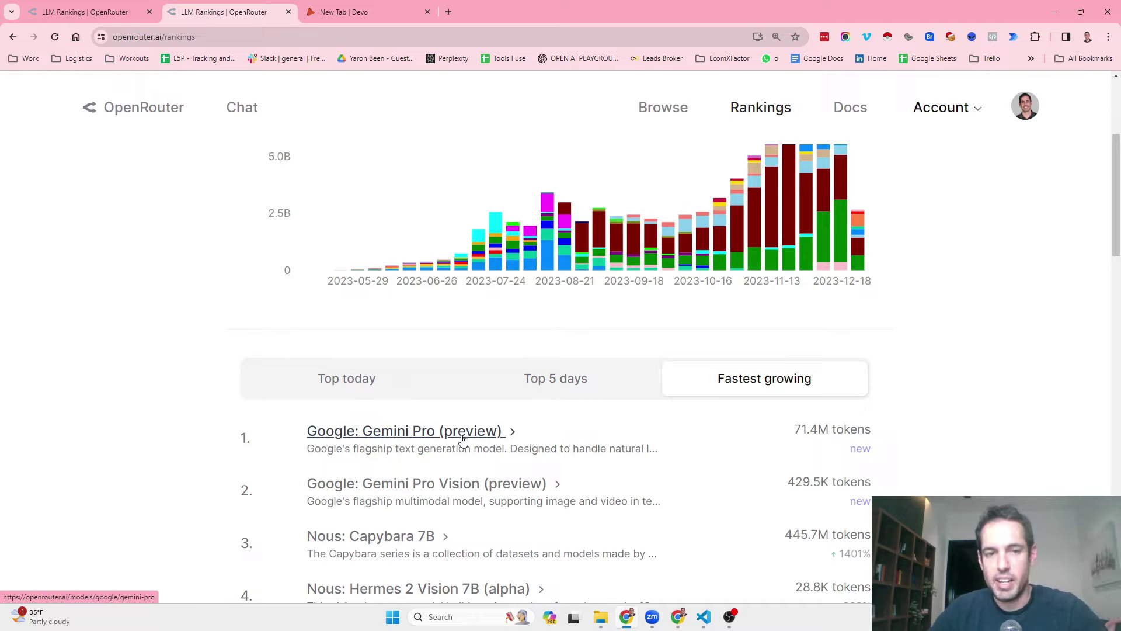
{"action": "scroll", "coordinate": [672, 245], "scroll_direction": "up", "scroll_amount": 4}
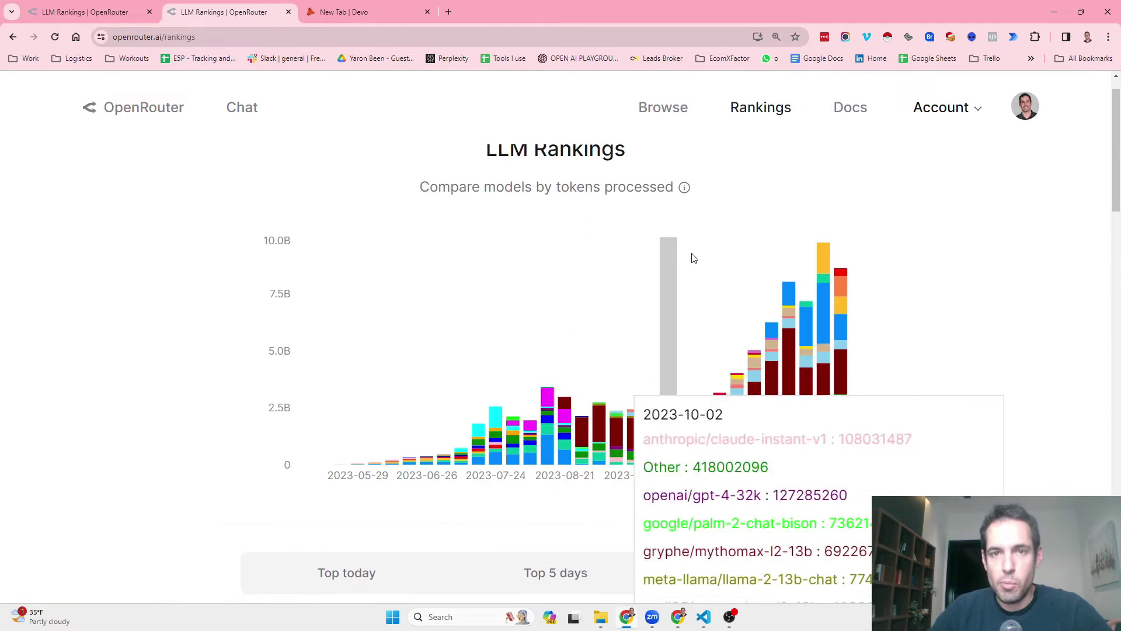
- Open the OpenRouter documentation page
{"action": "left_click", "coordinate": [850, 107]}
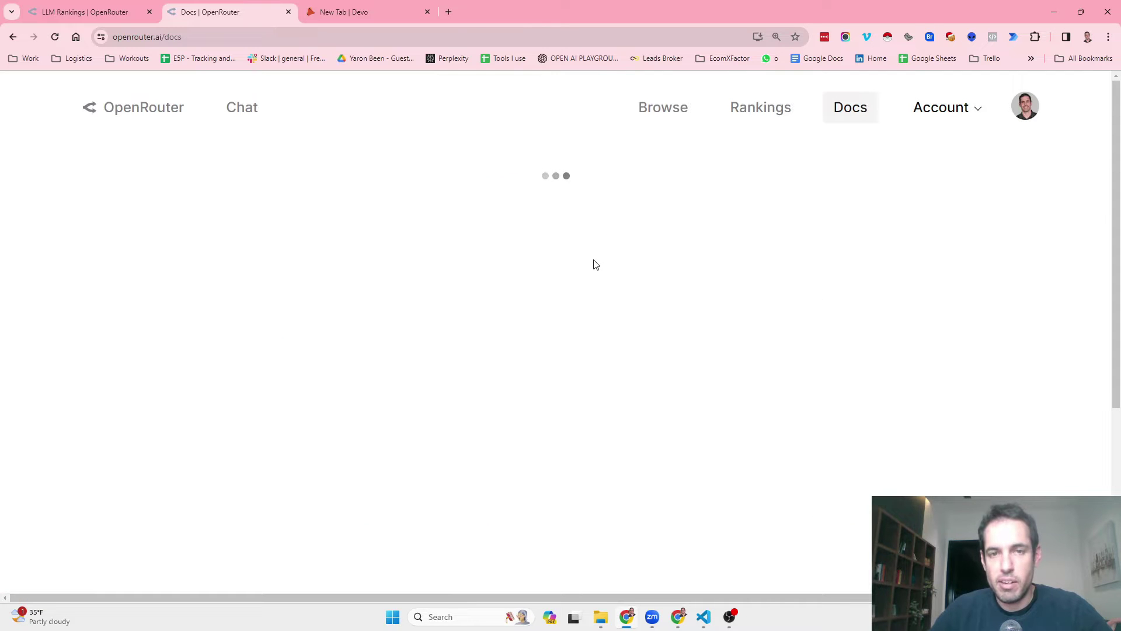
{"action": "left_click", "coordinate": [748, 114]}
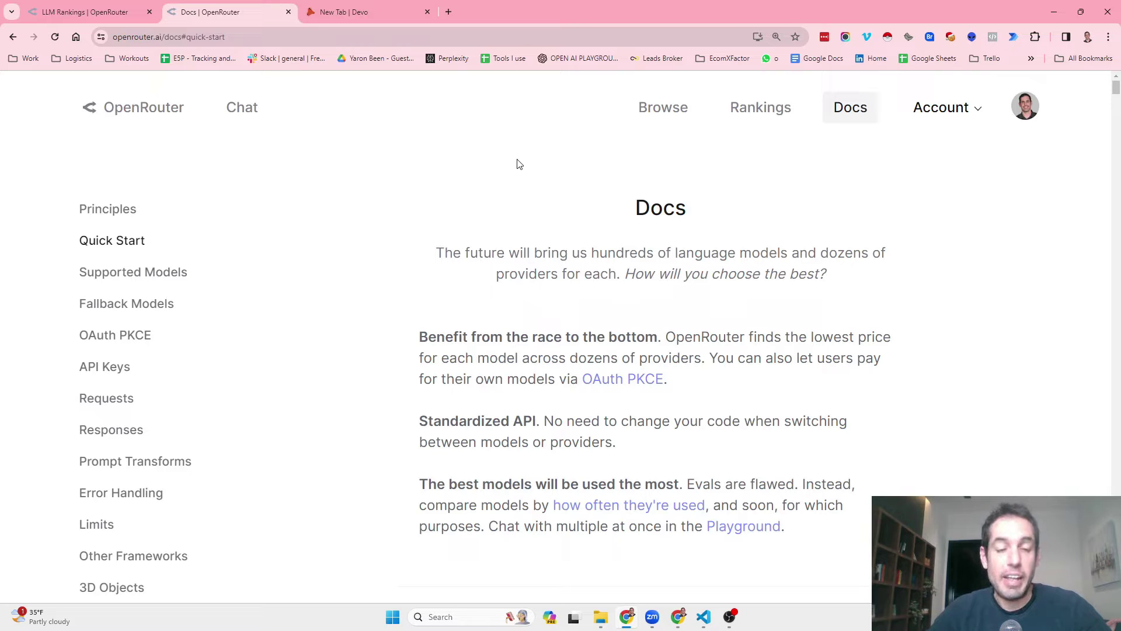
- Open the Chat playground and go to the start of the existing conversation
{"action": "left_click", "coordinate": [255, 117]}
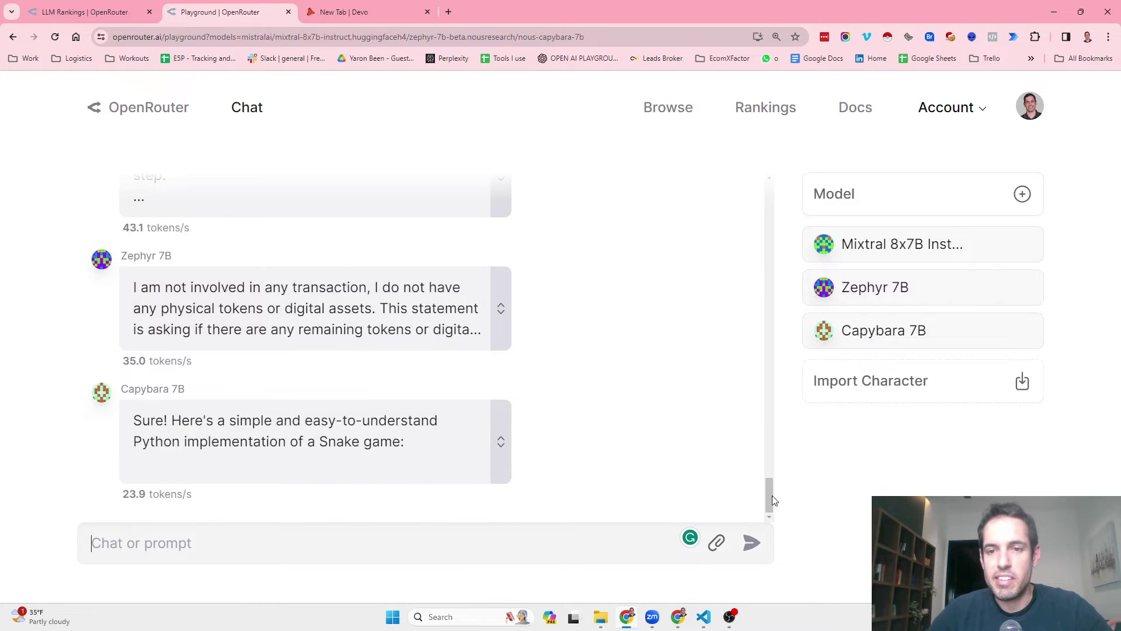
{"action": "left_click_drag", "start_coordinate": [773, 497], "coordinate": [777, 195]}
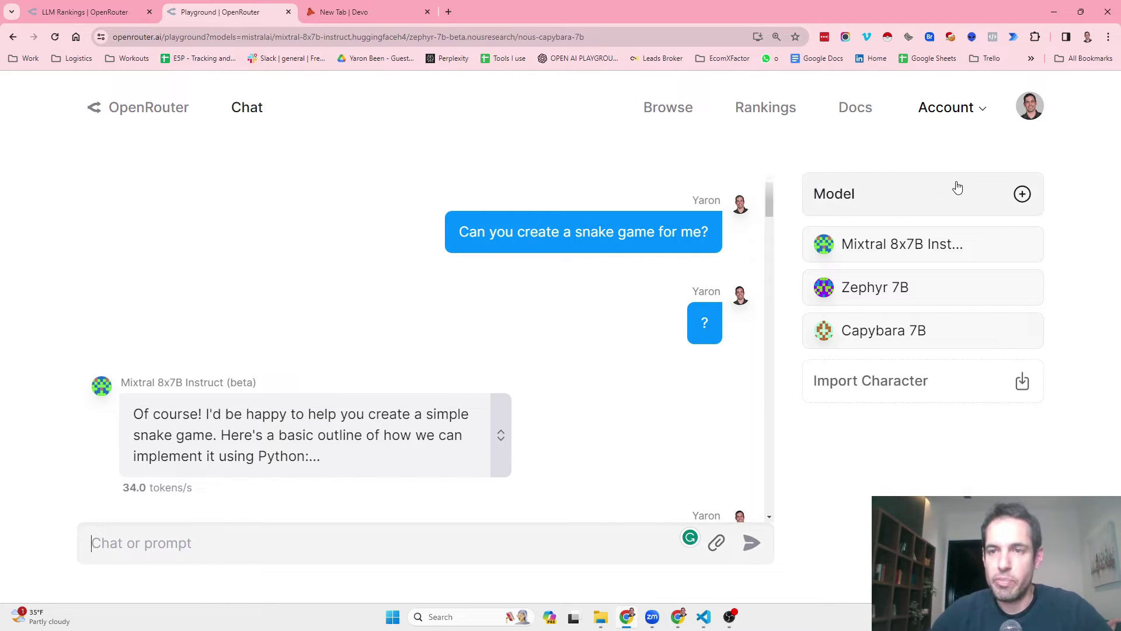
- Look through the models available for the chat, covering the Mistral, GPT, Llama2, PaLM, Gemini and Claude groups
{"action": "left_click", "coordinate": [1022, 193]}
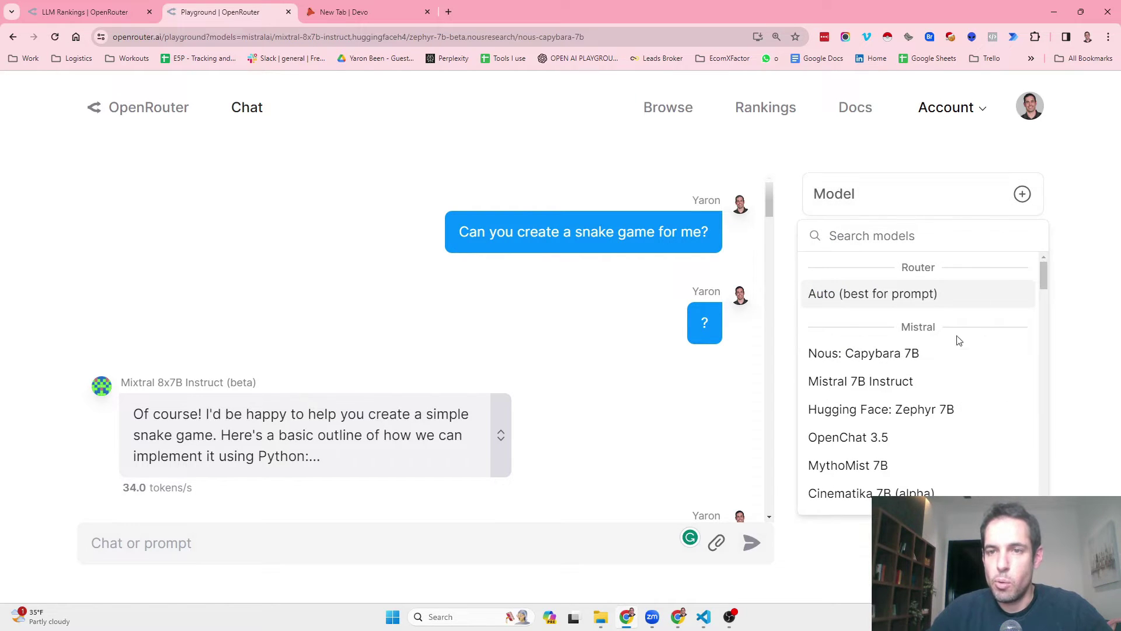
{"action": "scroll", "coordinate": [958, 378], "scroll_direction": "down", "scroll_amount": 1}
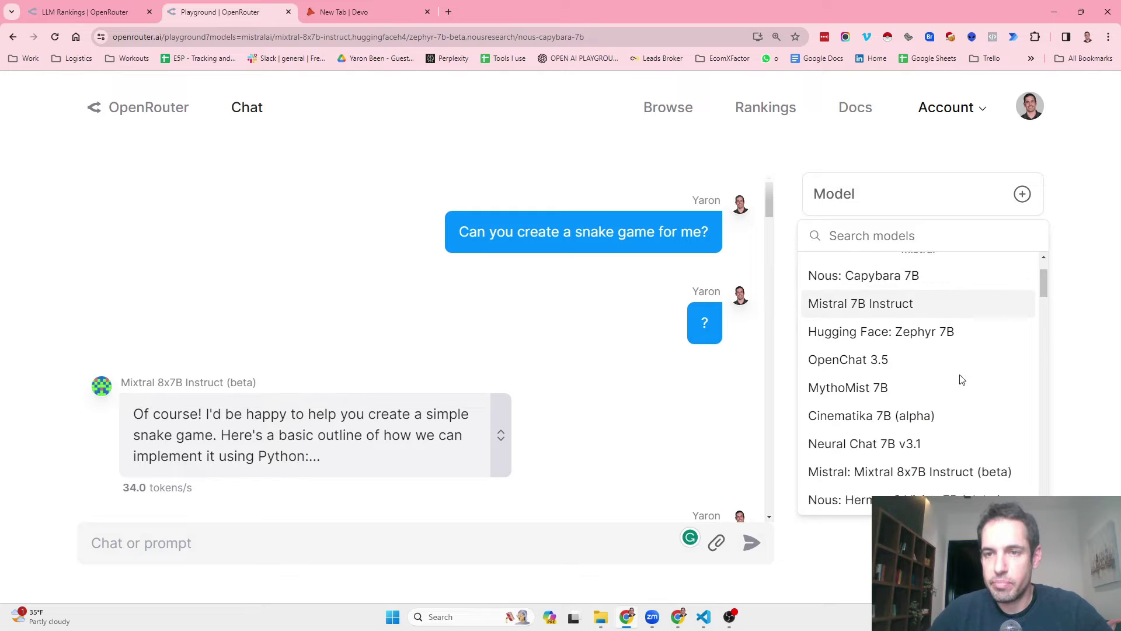
{"action": "scroll", "coordinate": [962, 374], "scroll_direction": "up", "scroll_amount": 1}
{"action": "scroll", "coordinate": [959, 345], "scroll_direction": "down", "scroll_amount": 10}
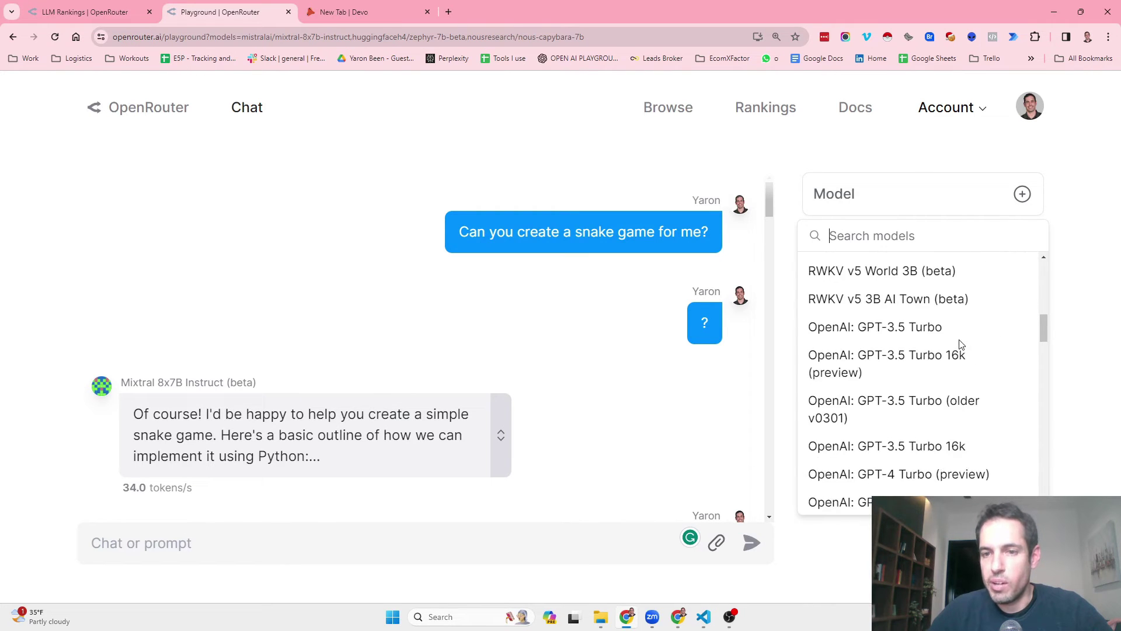
{"action": "scroll", "coordinate": [947, 345], "scroll_direction": "down", "scroll_amount": 1}
{"action": "scroll", "coordinate": [946, 346], "scroll_direction": "up", "scroll_amount": 5}
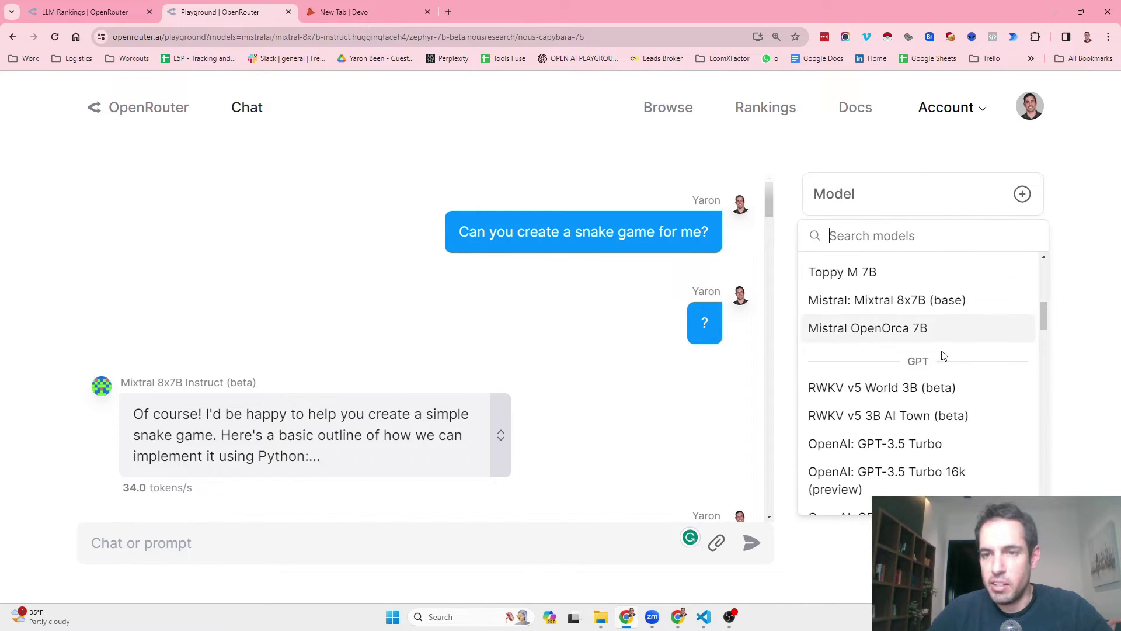
{"action": "scroll", "coordinate": [942, 367], "scroll_direction": "up", "scroll_amount": 6}
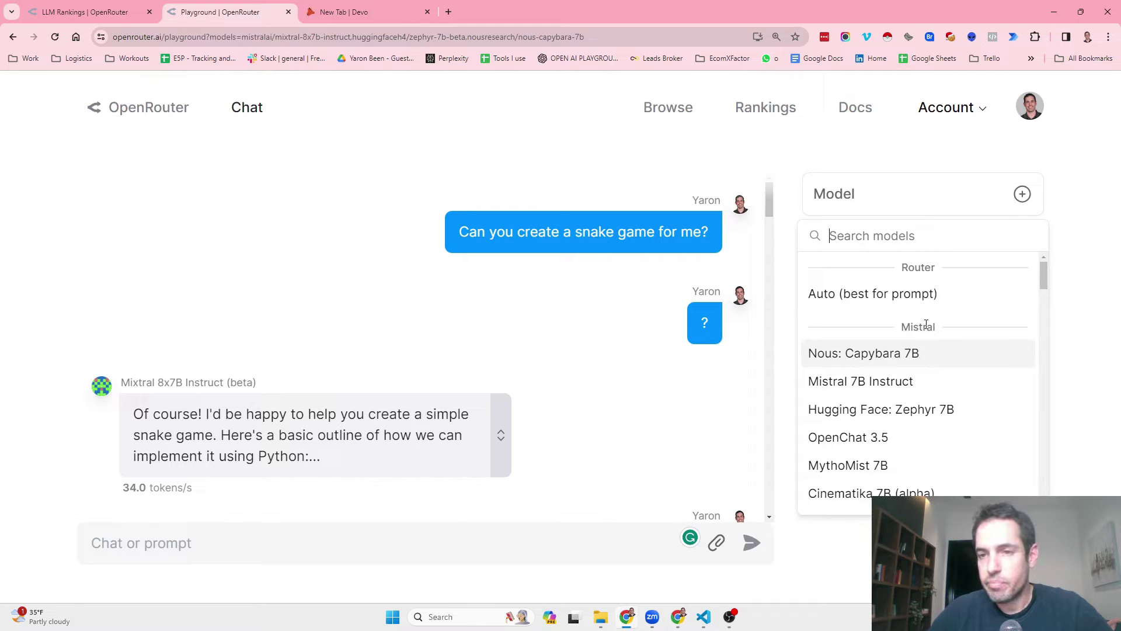
{"action": "scroll", "coordinate": [933, 327], "scroll_direction": "down", "scroll_amount": 6}
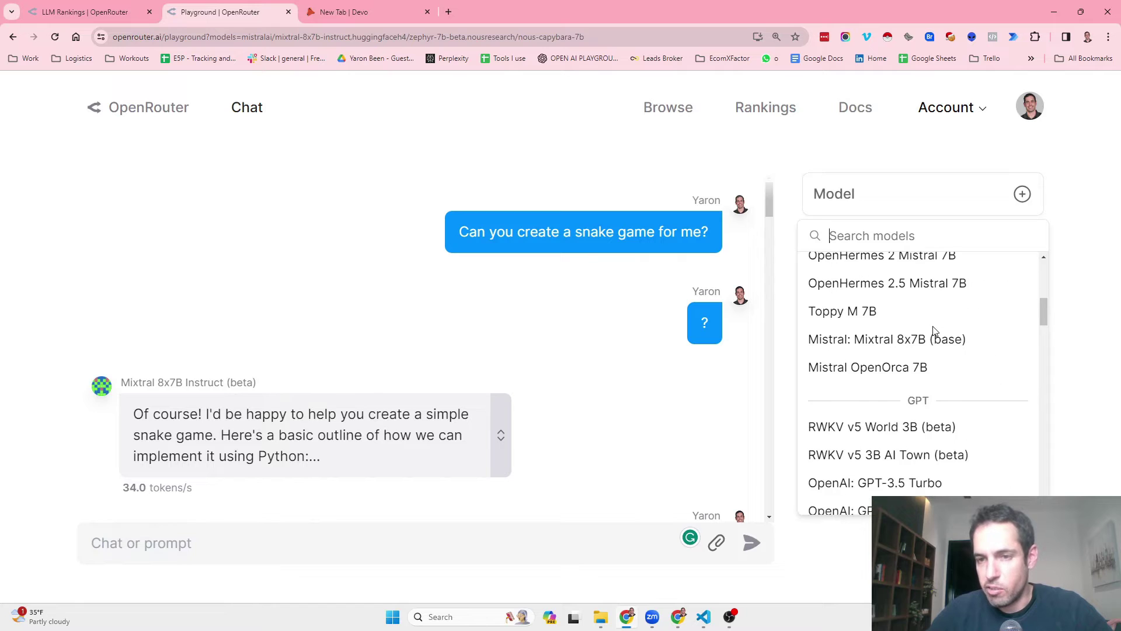
{"action": "scroll", "coordinate": [934, 332], "scroll_direction": "down", "scroll_amount": 8}
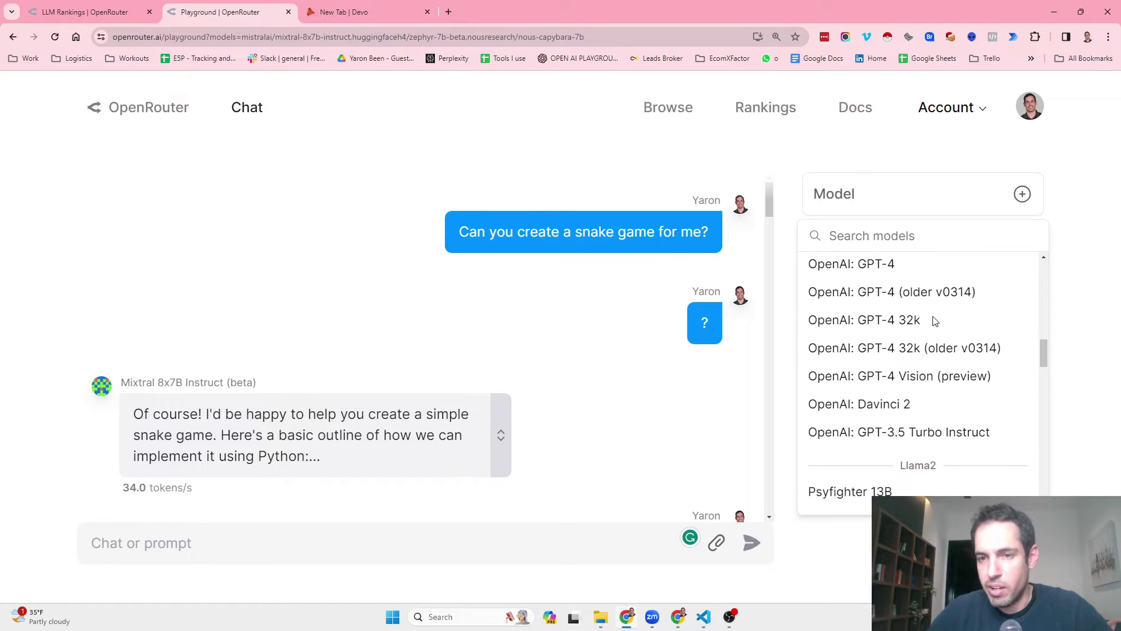
{"action": "scroll", "coordinate": [937, 353], "scroll_direction": "down", "scroll_amount": 10}
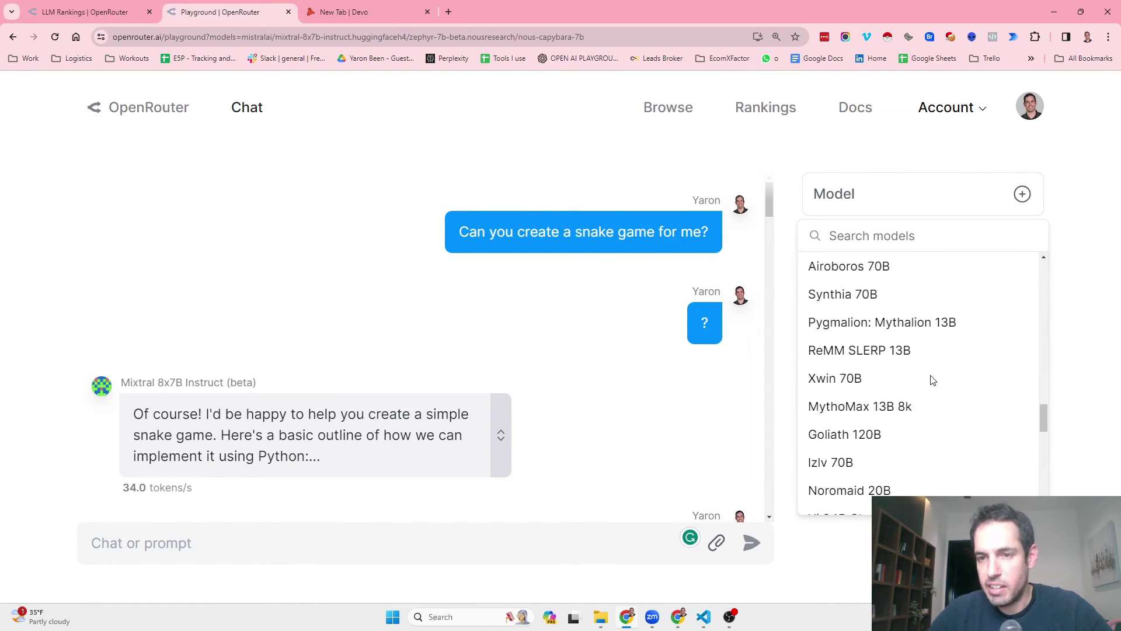
{"action": "scroll", "coordinate": [933, 381], "scroll_direction": "down", "scroll_amount": 5}
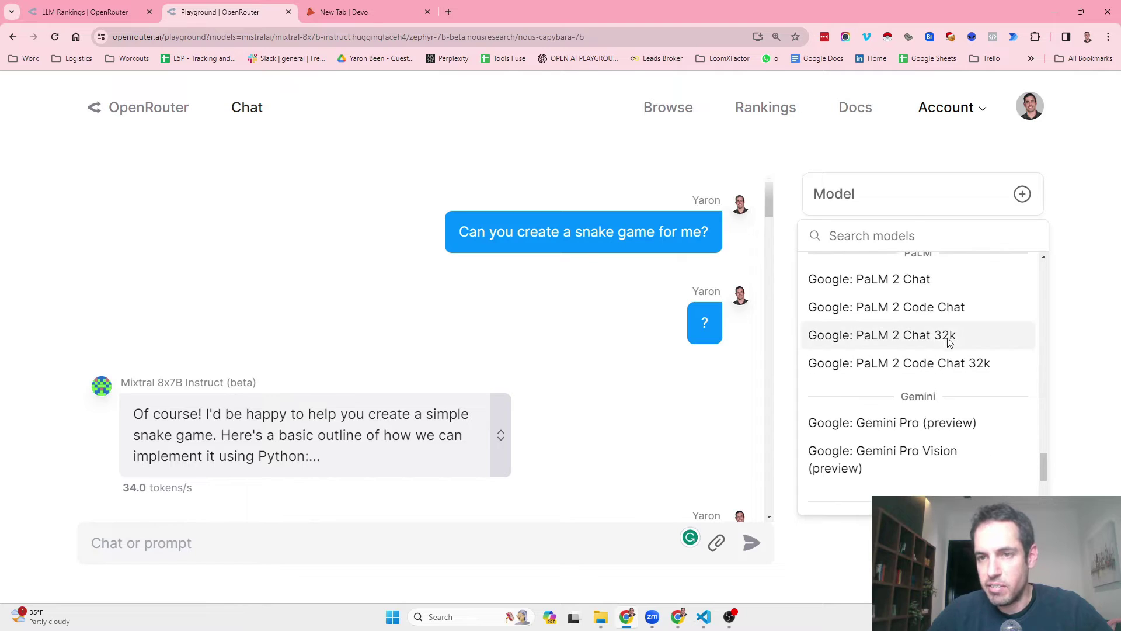
{"action": "scroll", "coordinate": [949, 342], "scroll_direction": "up", "scroll_amount": 1}
{"action": "scroll", "coordinate": [945, 348], "scroll_direction": "down", "scroll_amount": 2}
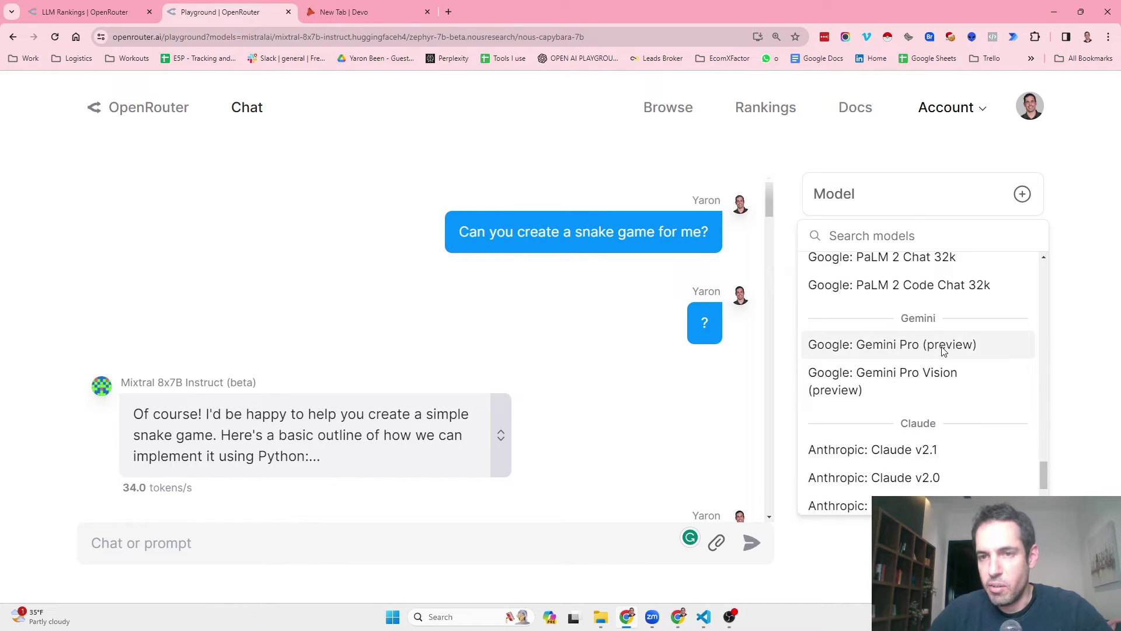
{"action": "scroll", "coordinate": [945, 349], "scroll_direction": "down", "scroll_amount": 2}
{"action": "scroll", "coordinate": [948, 350], "scroll_direction": "down", "scroll_amount": 1}
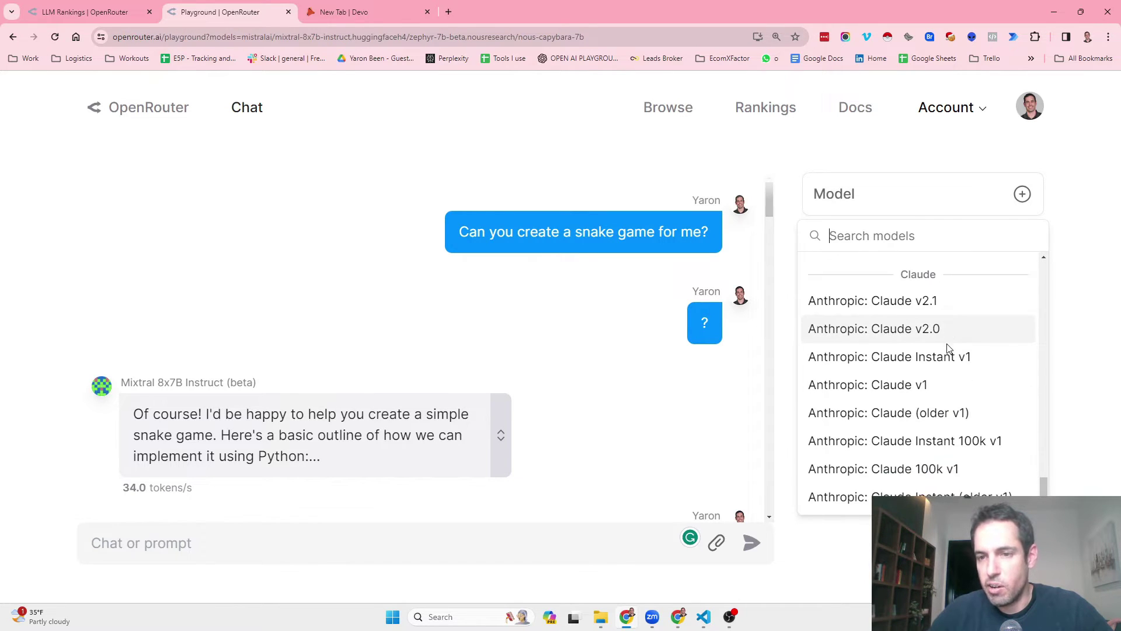
{"action": "scroll", "coordinate": [948, 362], "scroll_direction": "up", "scroll_amount": 10}
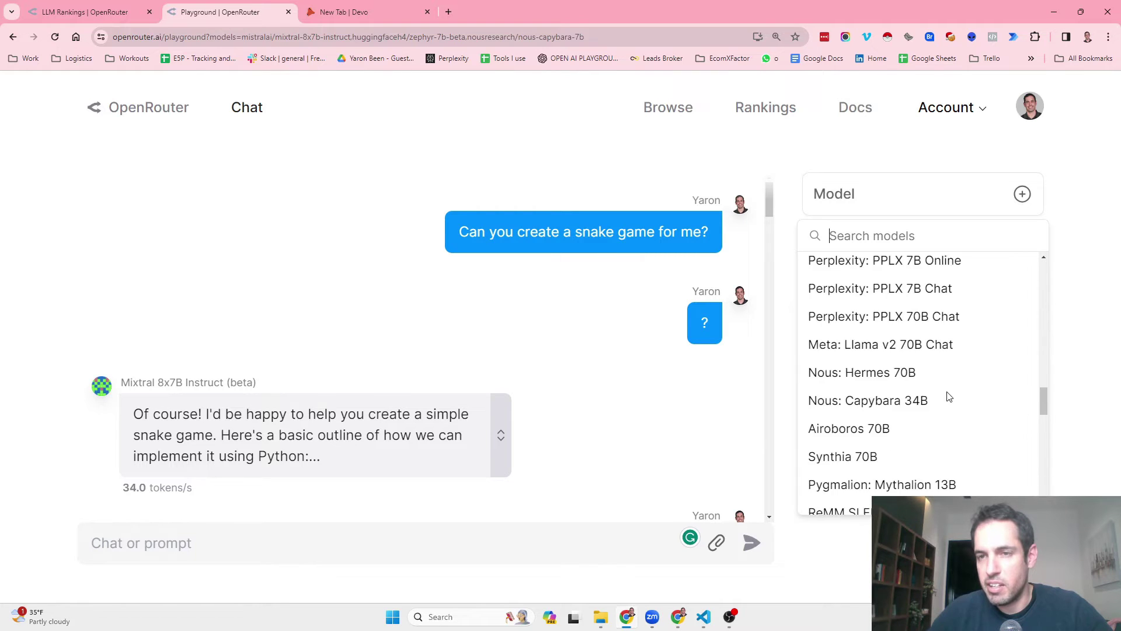
{"action": "scroll", "coordinate": [949, 397], "scroll_direction": "up", "scroll_amount": 4}
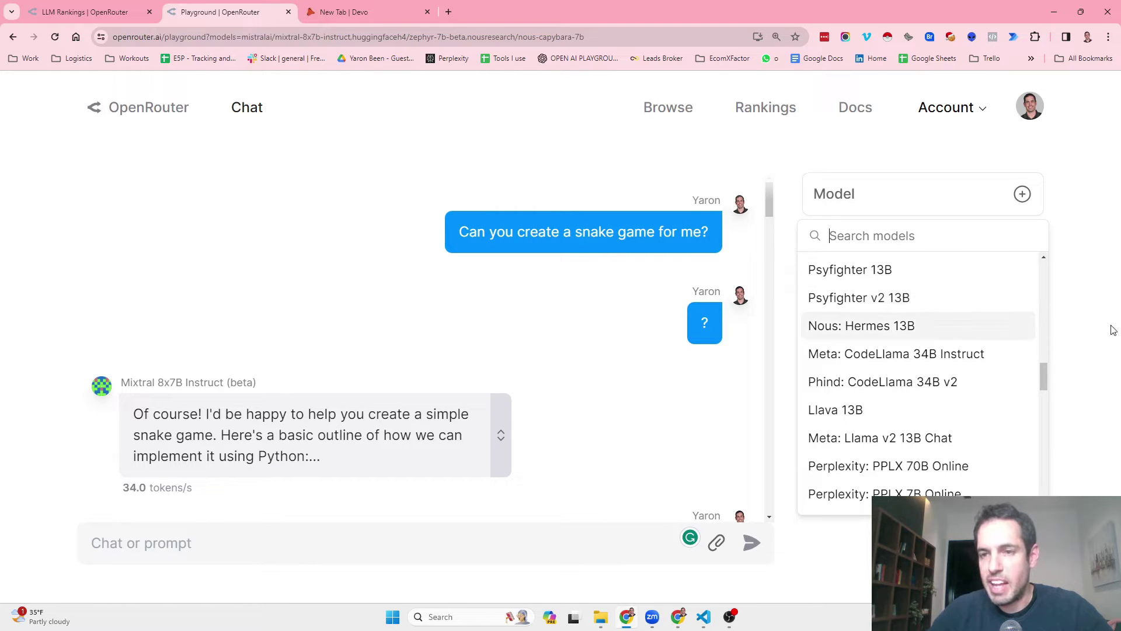
- Add the Anthropic: Claude v2.1 model to the chat
{"action": "scroll", "coordinate": [834, 386], "scroll_direction": "down", "scroll_amount": 12}
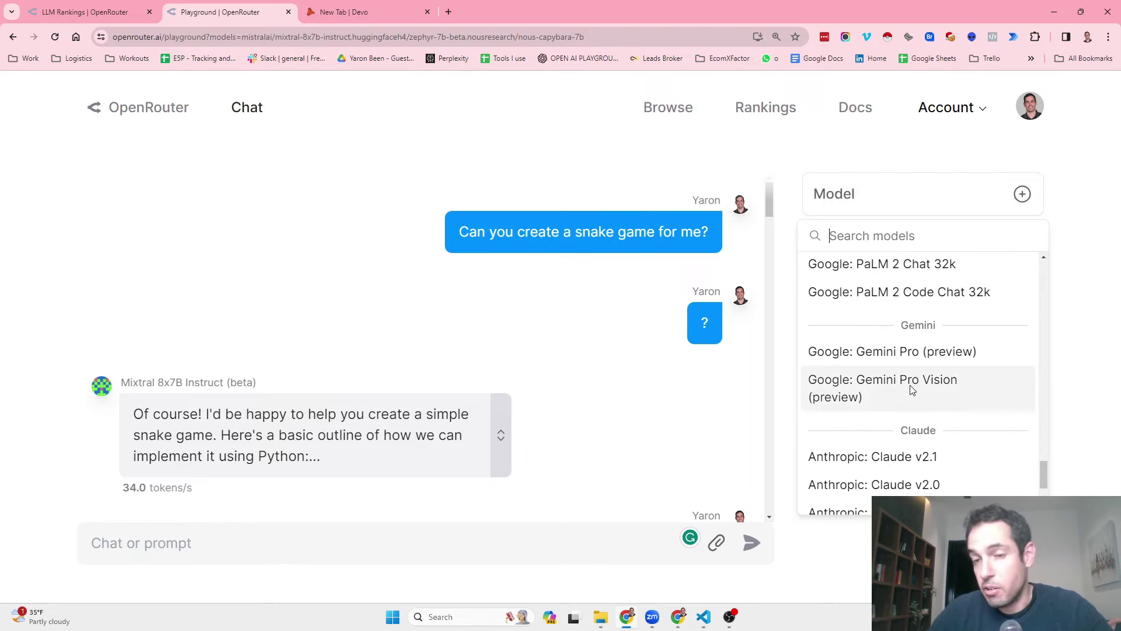
{"action": "scroll", "coordinate": [912, 390], "scroll_direction": "down", "scroll_amount": 3}
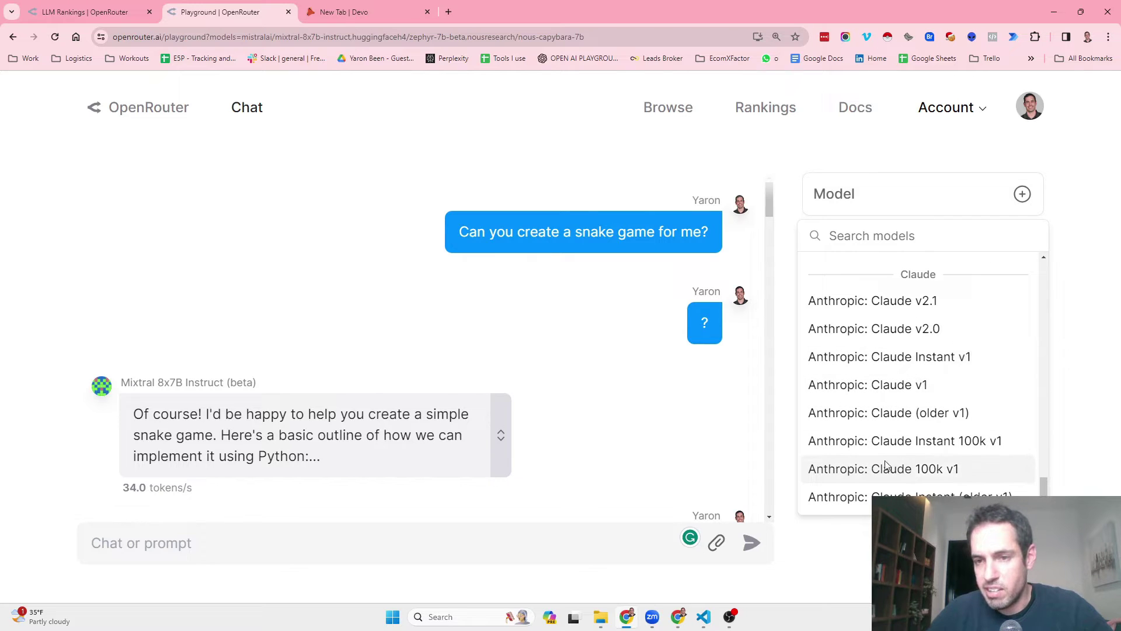
{"action": "left_click", "coordinate": [882, 310]}
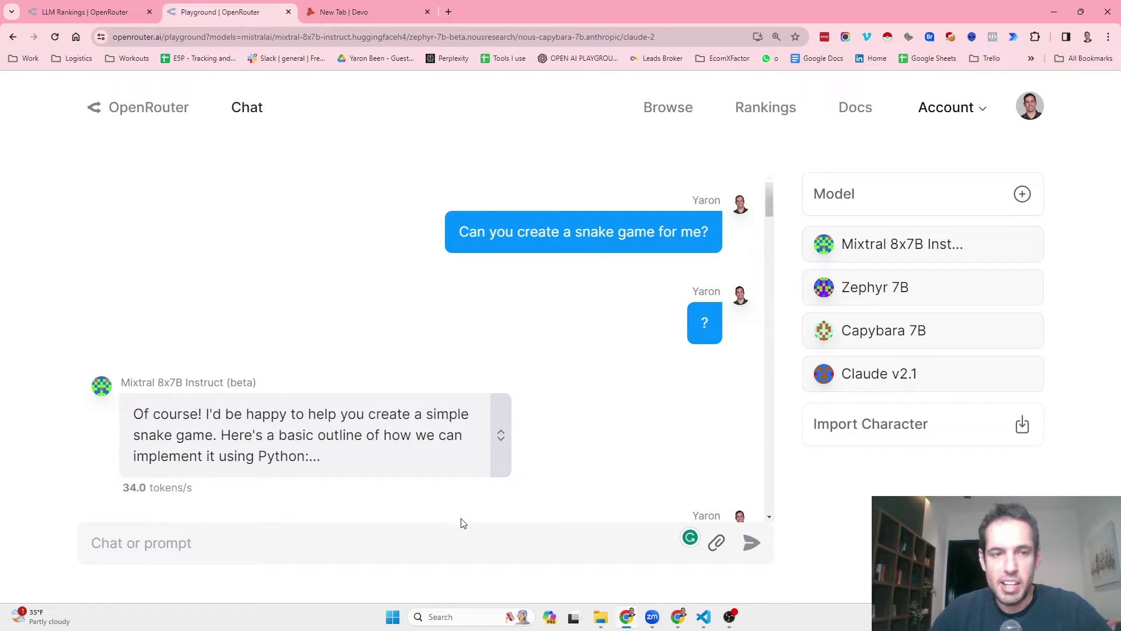
- Examine the Zephyr 7B, Capybara 7B and Mixtral 8x7B replies to the earlier prompt for a Facebook post about improving ROAS
{"action": "scroll", "coordinate": [555, 392], "scroll_direction": "down", "scroll_amount": 3}
{"action": "scroll", "coordinate": [584, 409], "scroll_direction": "up", "scroll_amount": 3}
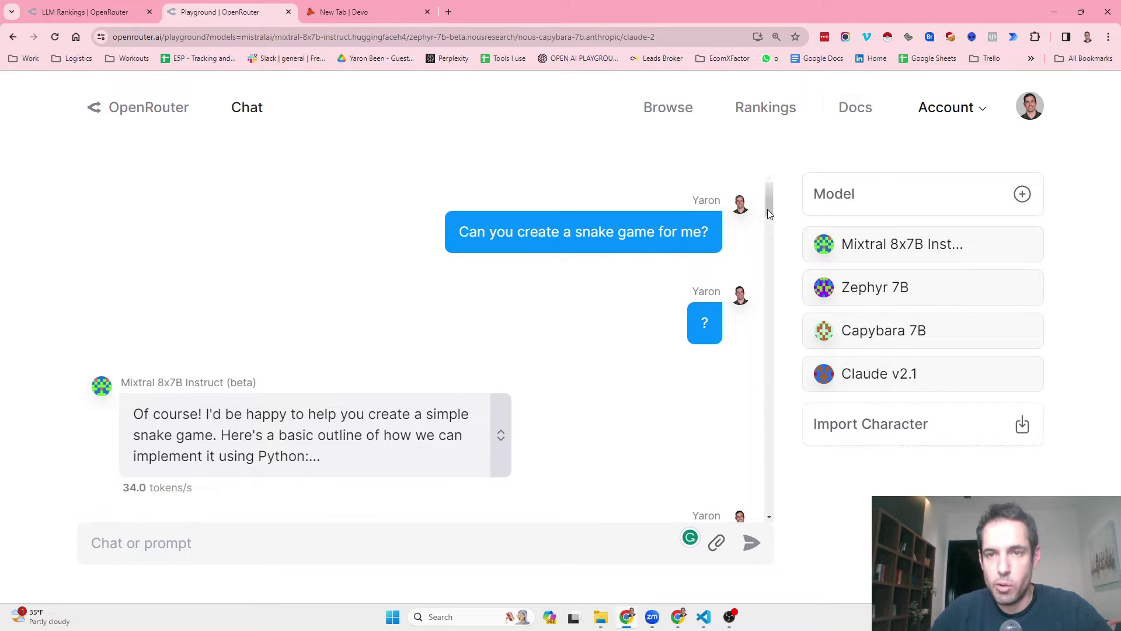
{"action": "left_click_drag", "start_coordinate": [767, 209], "coordinate": [782, 180]}
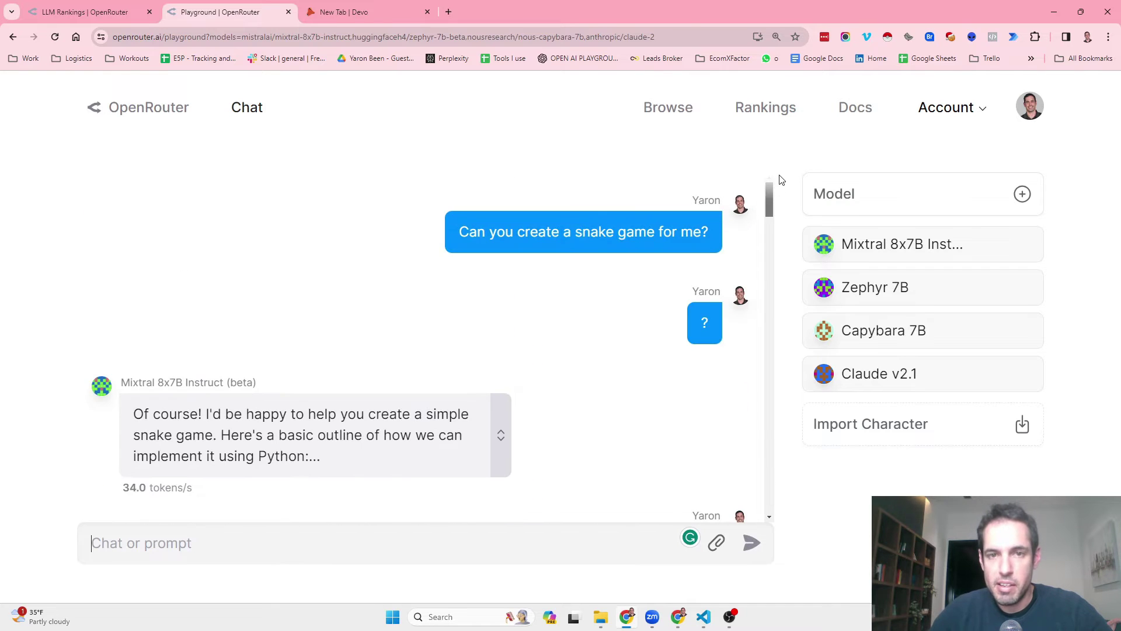
{"action": "mouse_move", "coordinate": [647, 227]}
{"action": "scroll", "coordinate": [538, 350], "scroll_direction": "down", "scroll_amount": 10}
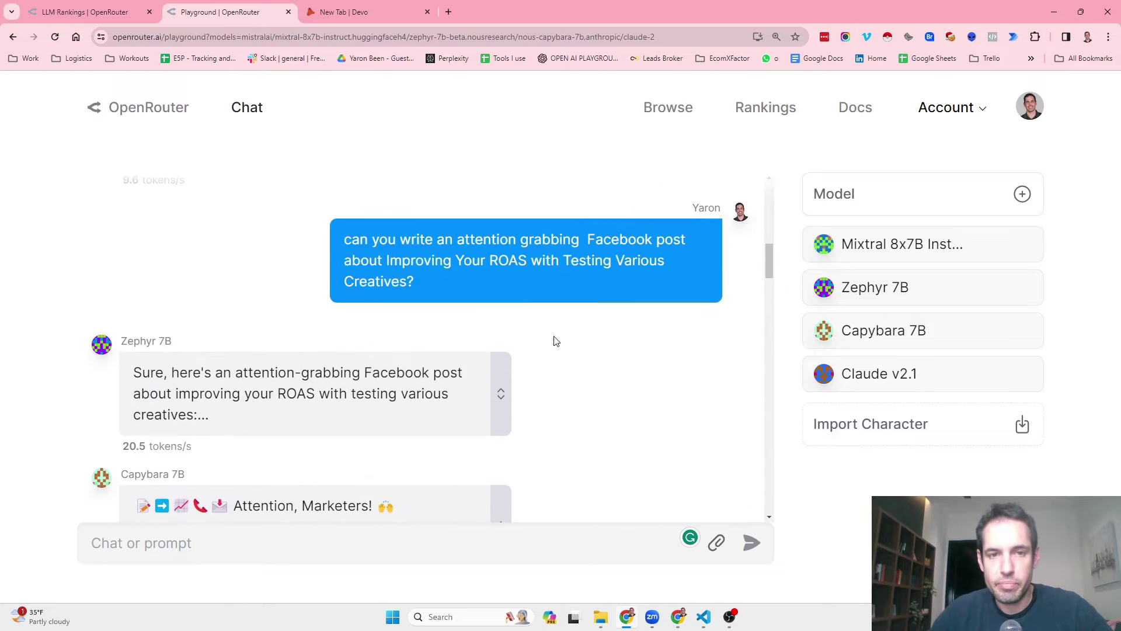
{"action": "scroll", "coordinate": [554, 344], "scroll_direction": "down", "scroll_amount": 2}
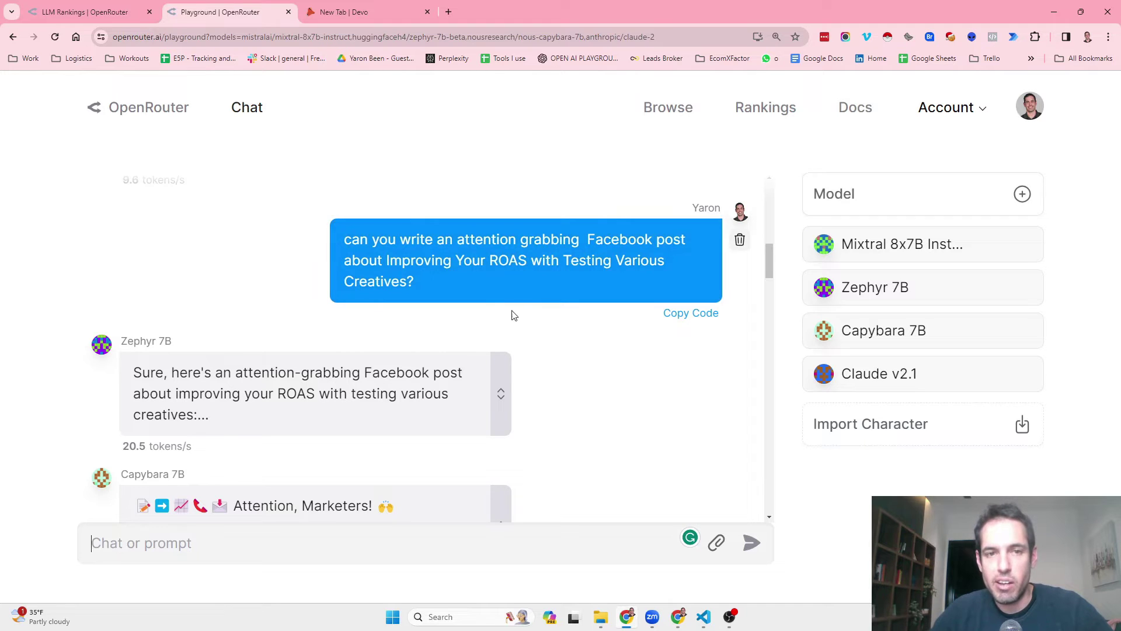
{"action": "scroll", "coordinate": [425, 372], "scroll_direction": "down", "scroll_amount": 1}
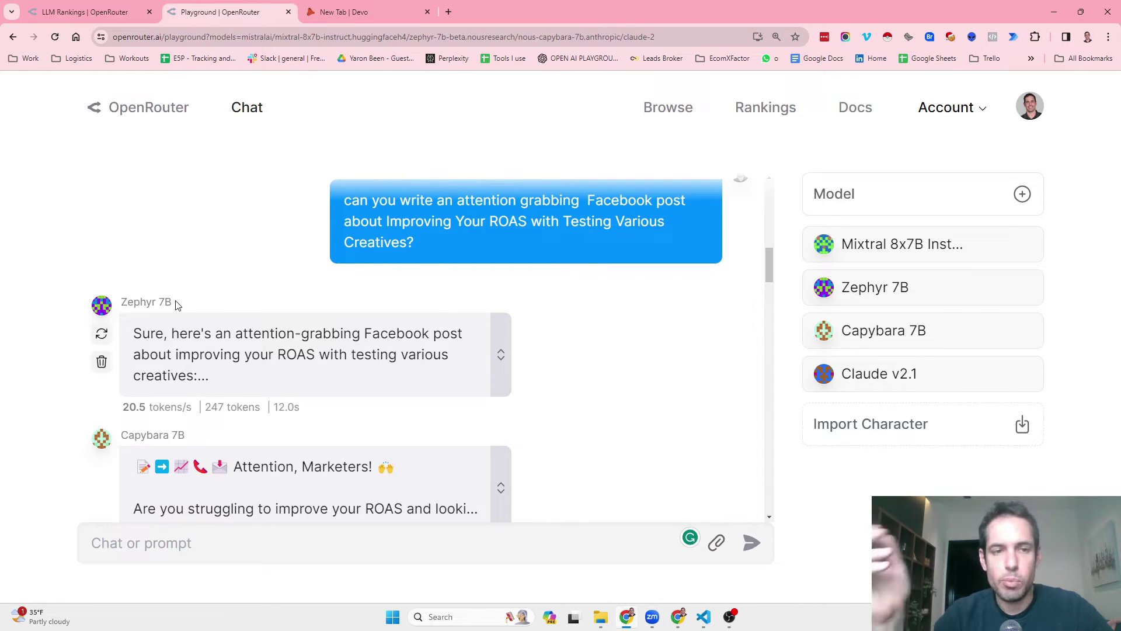
{"action": "scroll", "coordinate": [164, 382], "scroll_direction": "down", "scroll_amount": 1}
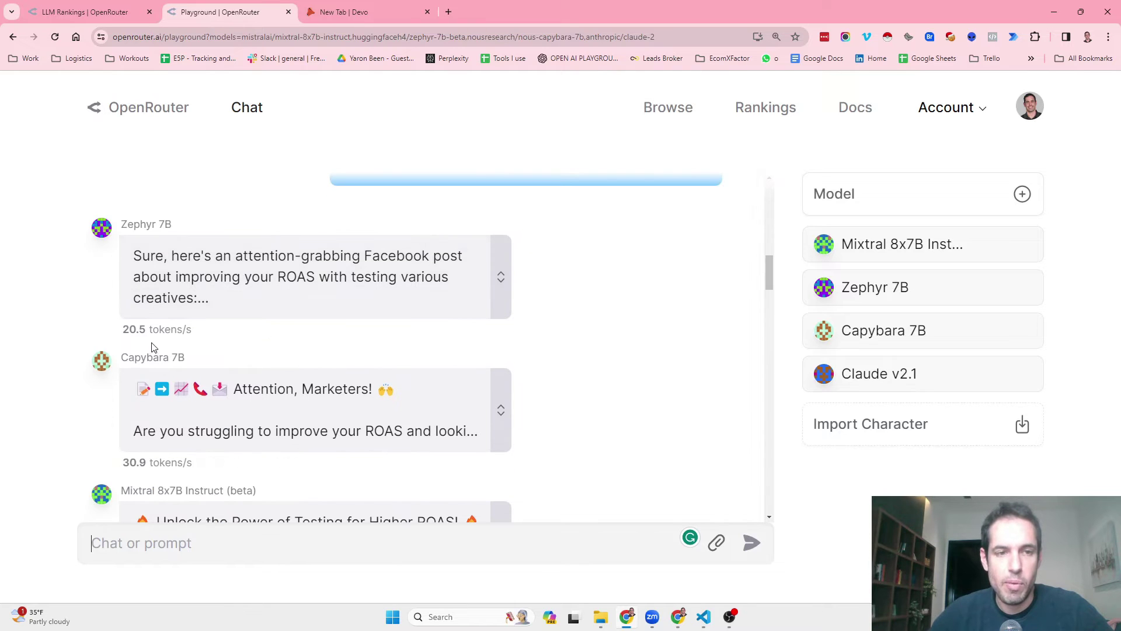
{"action": "scroll", "coordinate": [133, 332], "scroll_direction": "down", "scroll_amount": 1}
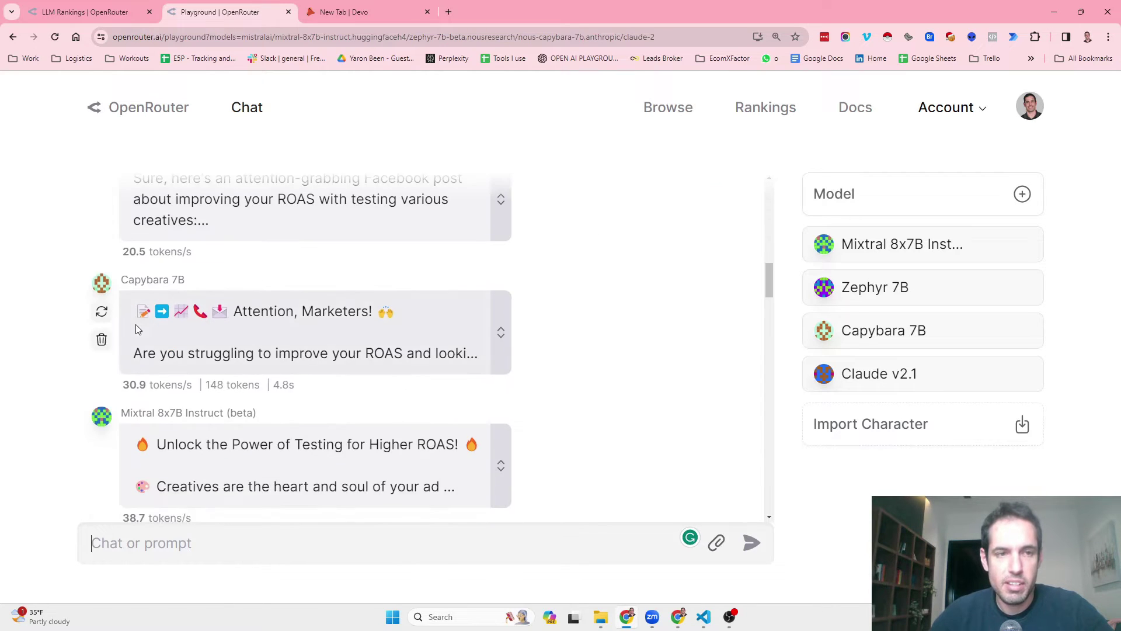
- Expand the full Mixtral 8x7B, Capybara 7B and Zephyr 7B replies to the Facebook post prompt about improving ROAS
{"action": "scroll", "coordinate": [175, 292], "scroll_direction": "up", "scroll_amount": 1}
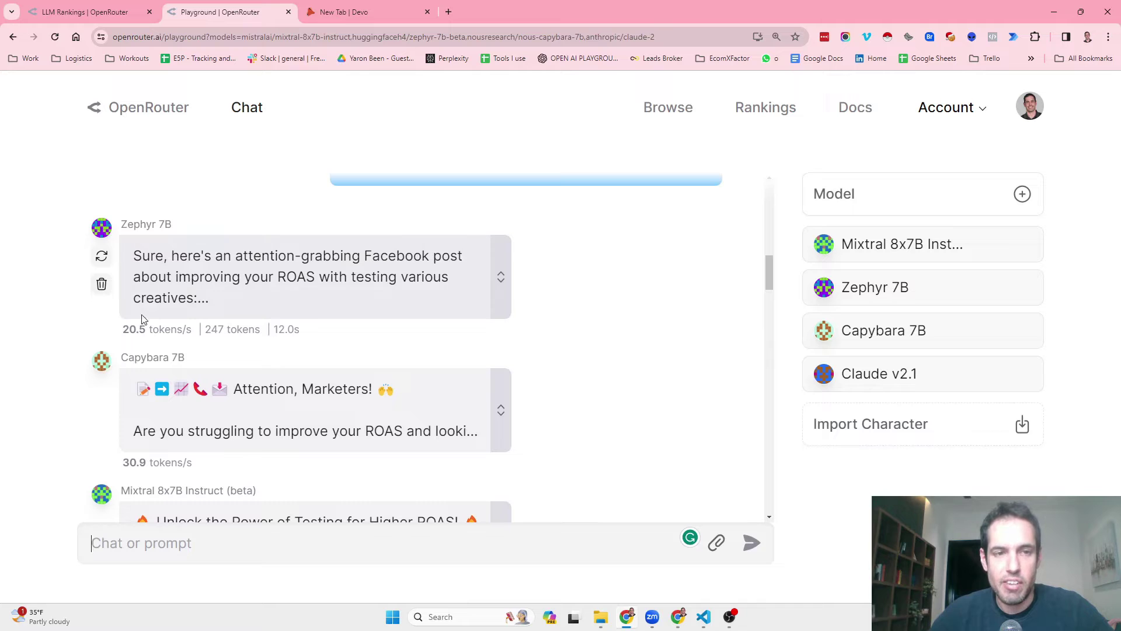
{"action": "scroll", "coordinate": [141, 350], "scroll_direction": "down", "scroll_amount": 1}
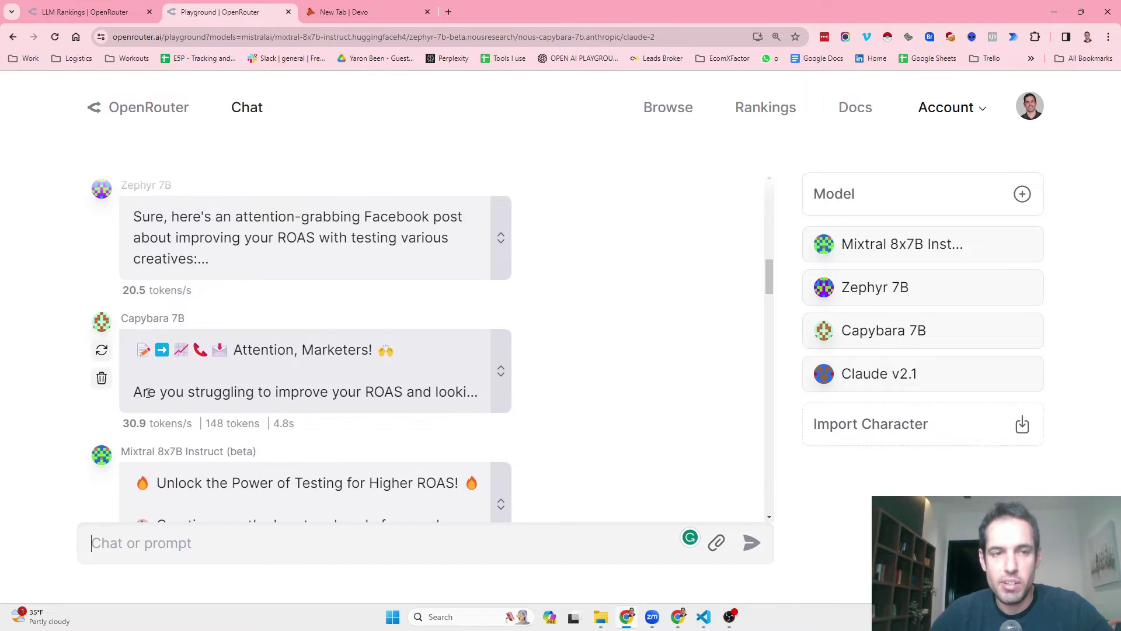
{"action": "scroll", "coordinate": [152, 409], "scroll_direction": "down", "scroll_amount": 2}
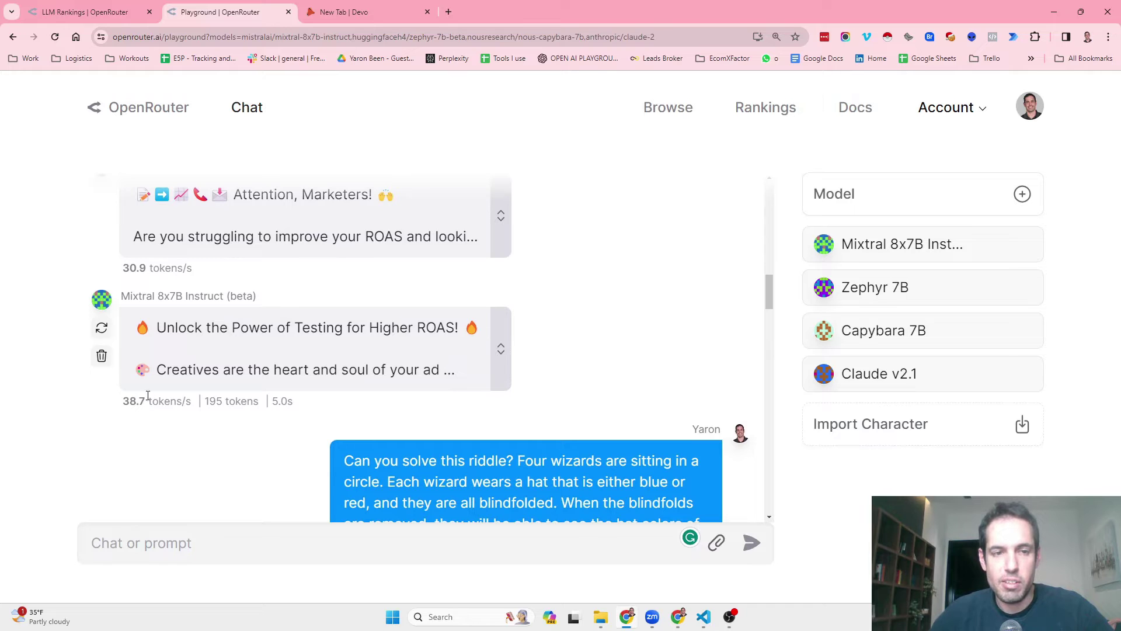
{"action": "left_click", "coordinate": [496, 361]}
{"action": "scroll", "coordinate": [496, 363], "scroll_direction": "up", "scroll_amount": 6}
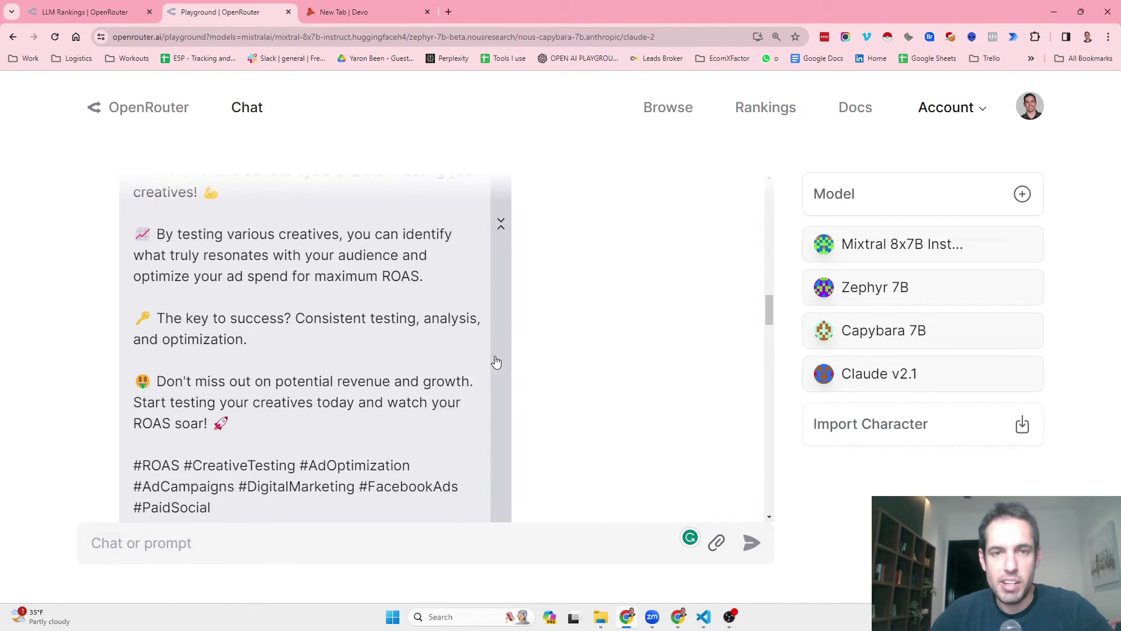
{"action": "left_click", "coordinate": [500, 196]}
{"action": "scroll", "coordinate": [502, 280], "scroll_direction": "up", "scroll_amount": 8}
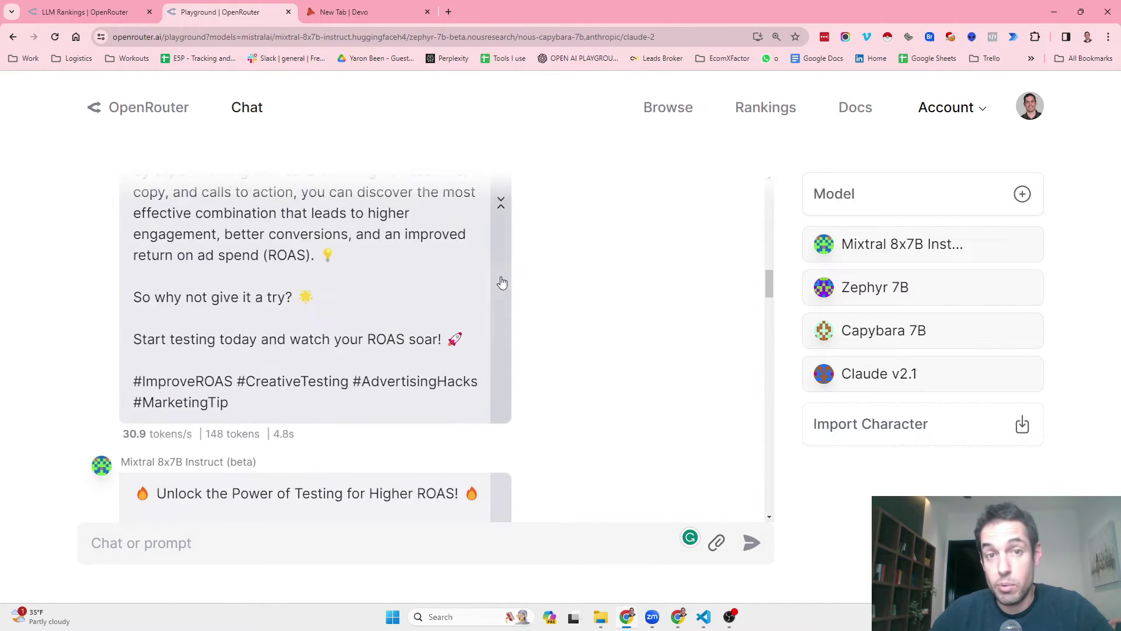
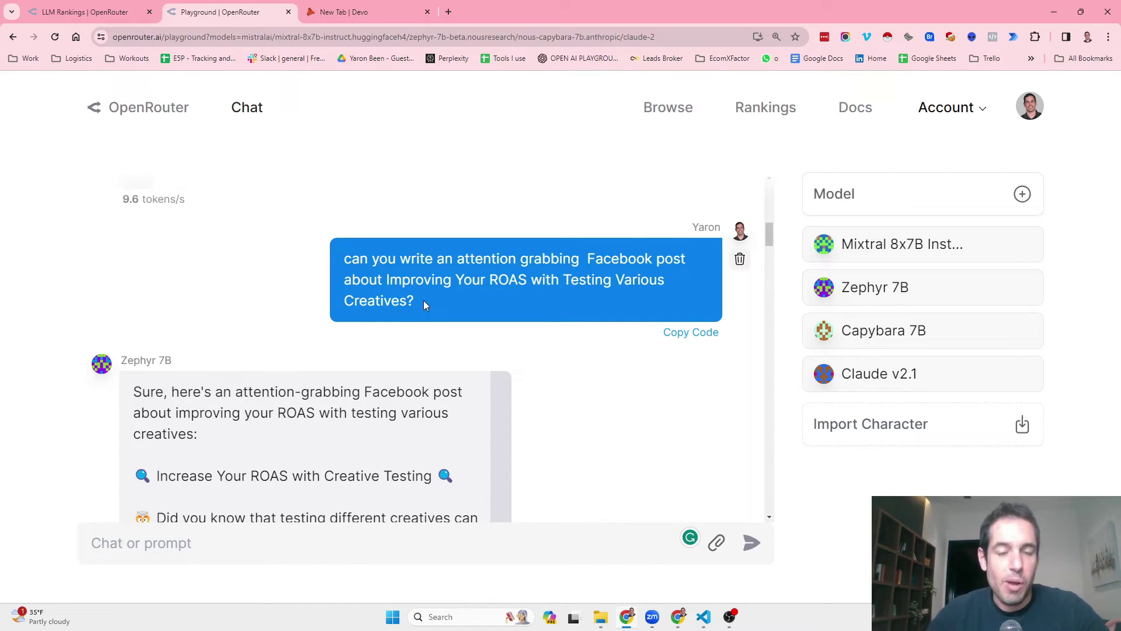
- Read Zephyr 7B's complete Facebook post about improving ROAS, from its opening line to its closing call to action
{"action": "scroll", "coordinate": [423, 300], "scroll_direction": "down", "scroll_amount": 1}
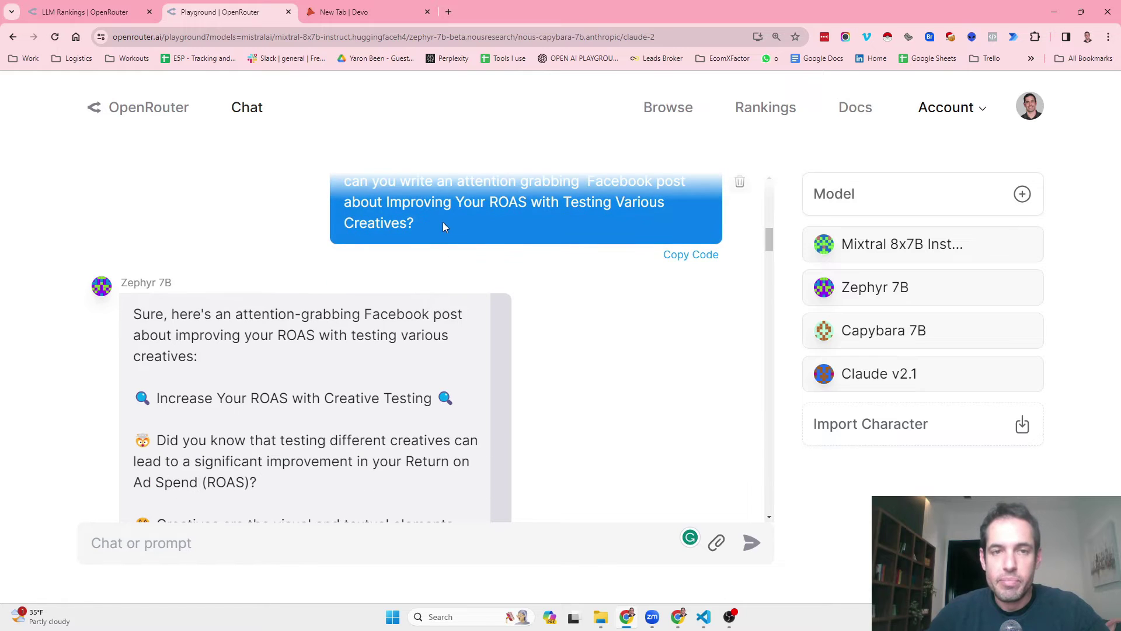
{"action": "scroll", "coordinate": [427, 302], "scroll_direction": "down", "scroll_amount": 1}
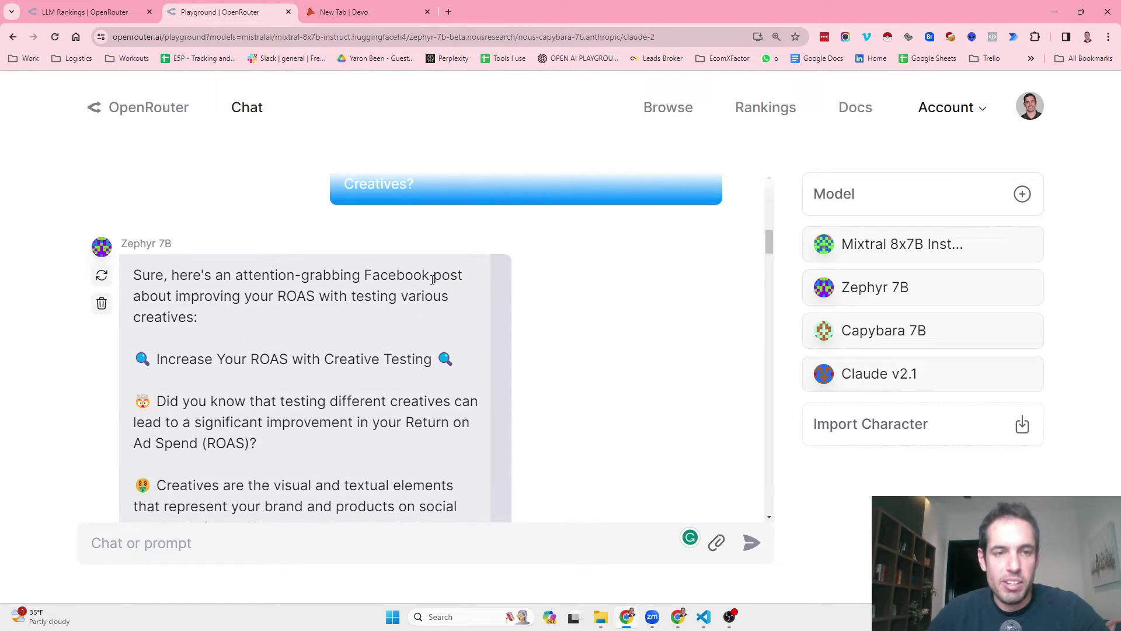
{"action": "scroll", "coordinate": [362, 320], "scroll_direction": "down", "scroll_amount": 1}
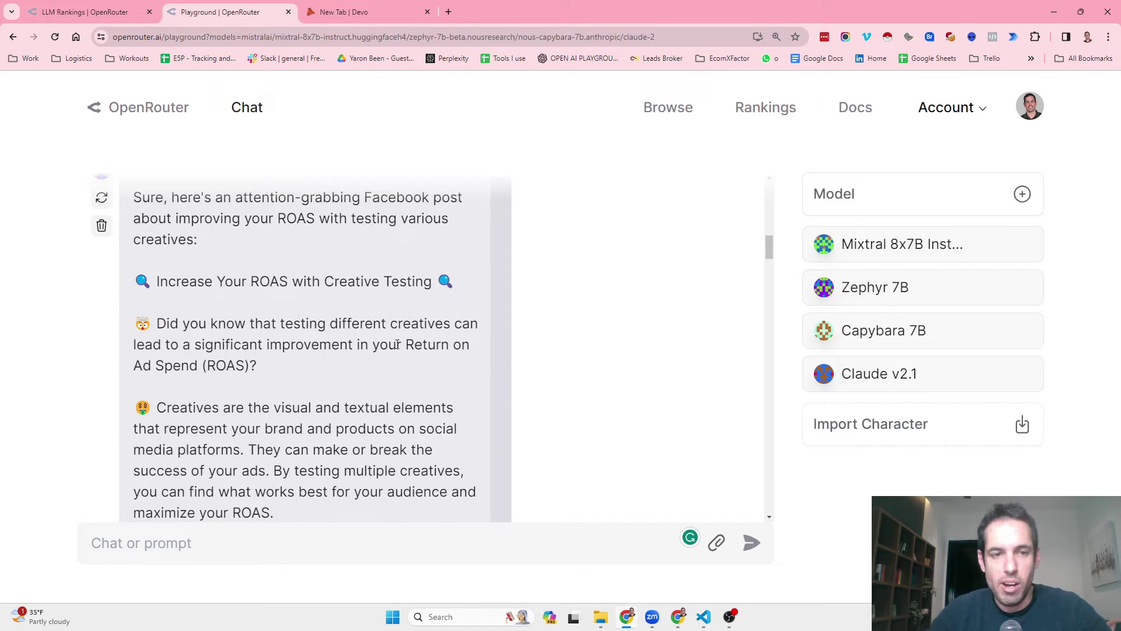
{"action": "scroll", "coordinate": [397, 345], "scroll_direction": "down", "scroll_amount": 1}
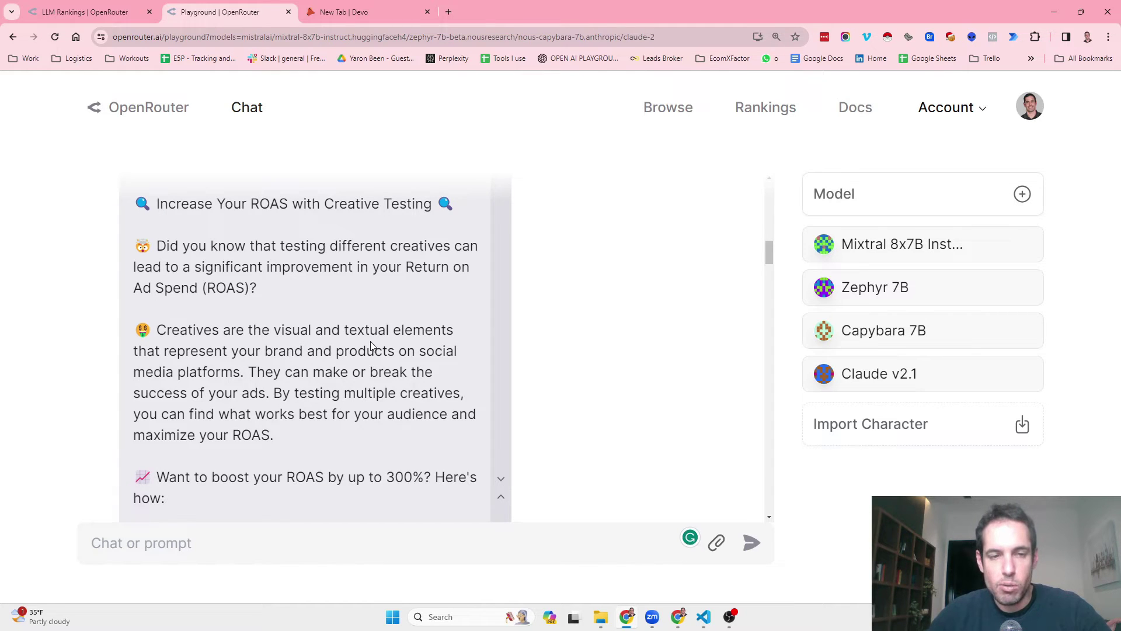
{"action": "scroll", "coordinate": [317, 357], "scroll_direction": "down", "scroll_amount": 1}
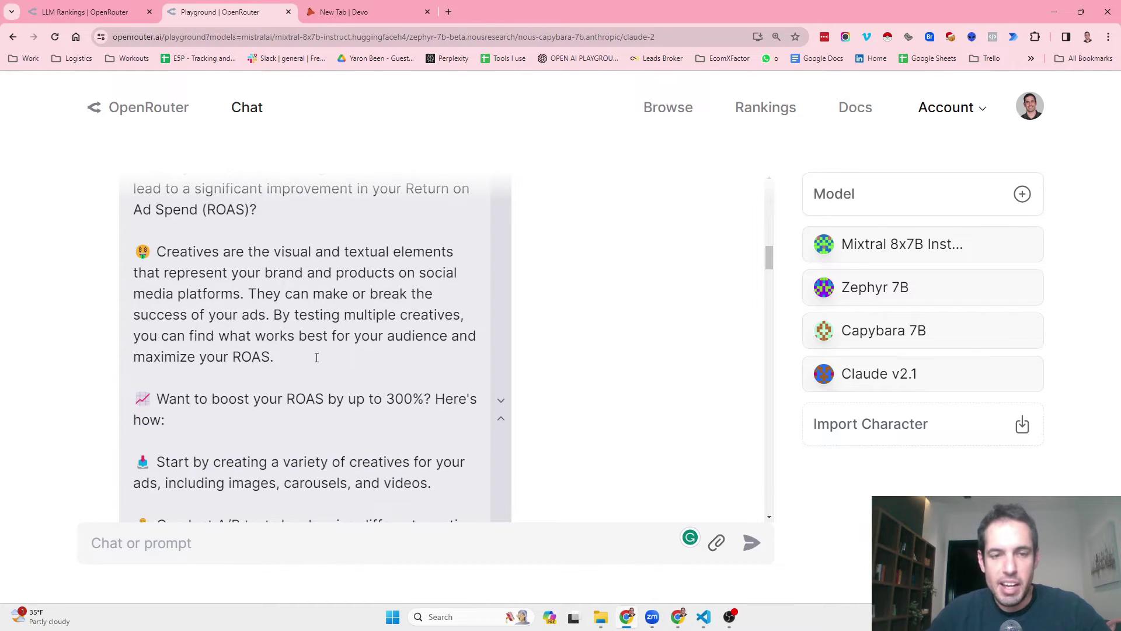
{"action": "scroll", "coordinate": [315, 358], "scroll_direction": "down", "scroll_amount": 2}
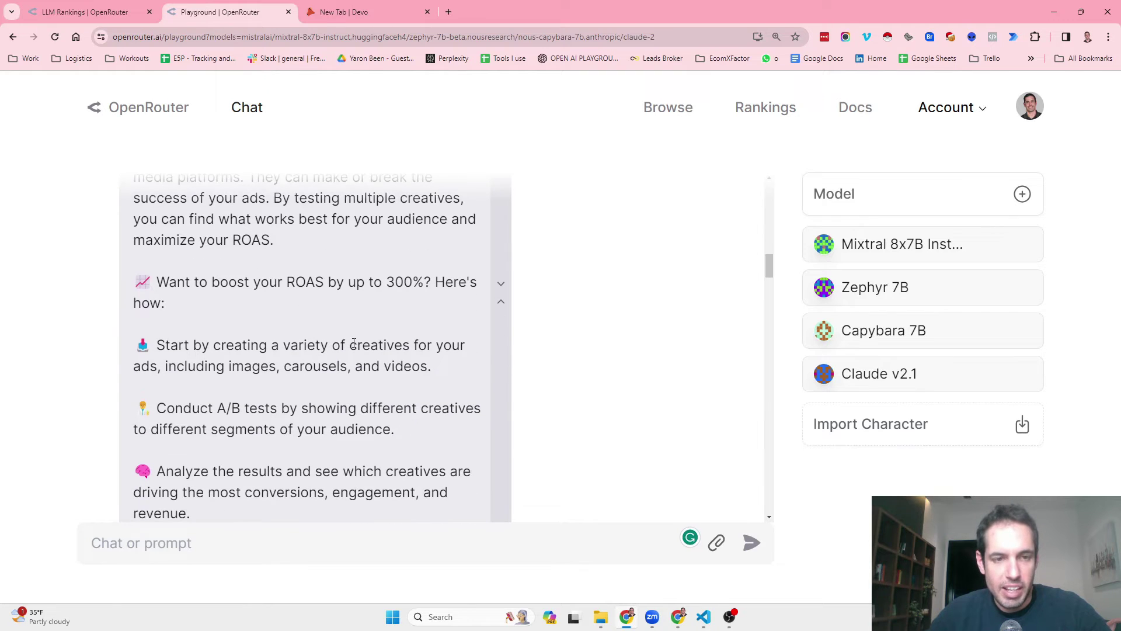
{"action": "scroll", "coordinate": [354, 342], "scroll_direction": "down", "scroll_amount": 4}
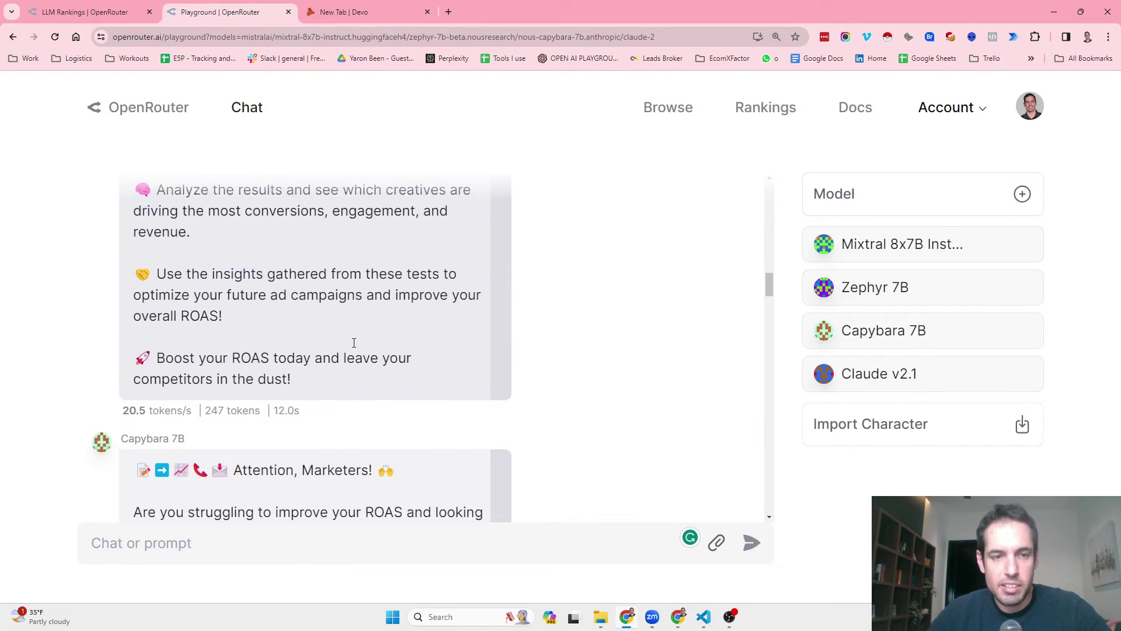
- Read Capybara 7B's Facebook post about improving ROAS through to its hashtags and compare it with Zephyr 7B's post
{"action": "scroll", "coordinate": [351, 327], "scroll_direction": "down", "scroll_amount": 1}
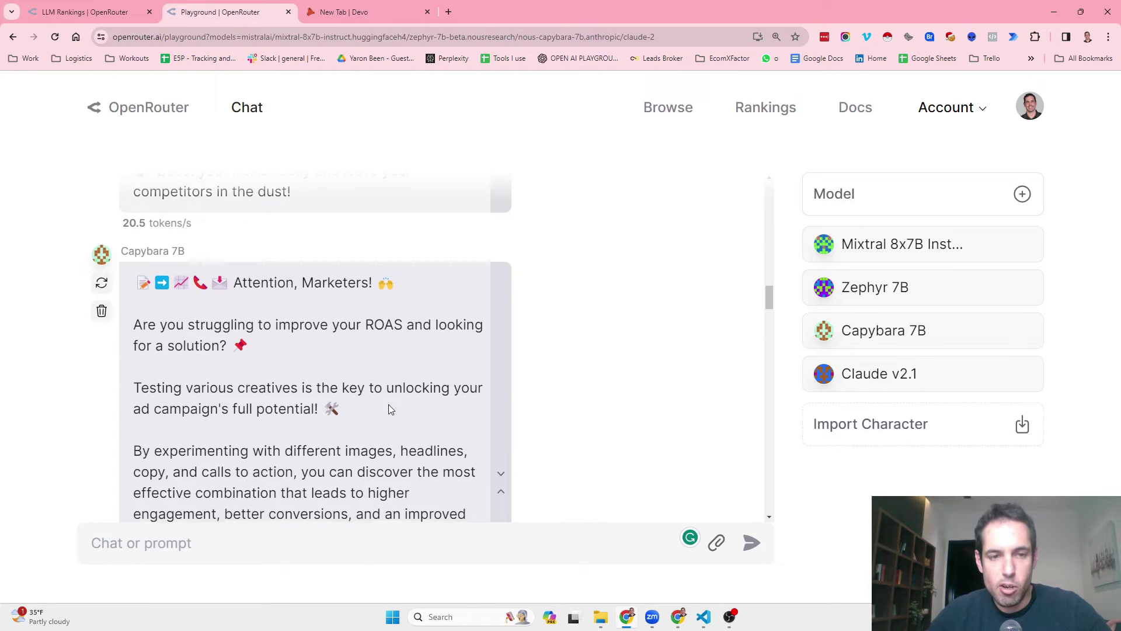
{"action": "scroll", "coordinate": [388, 405], "scroll_direction": "down", "scroll_amount": 1}
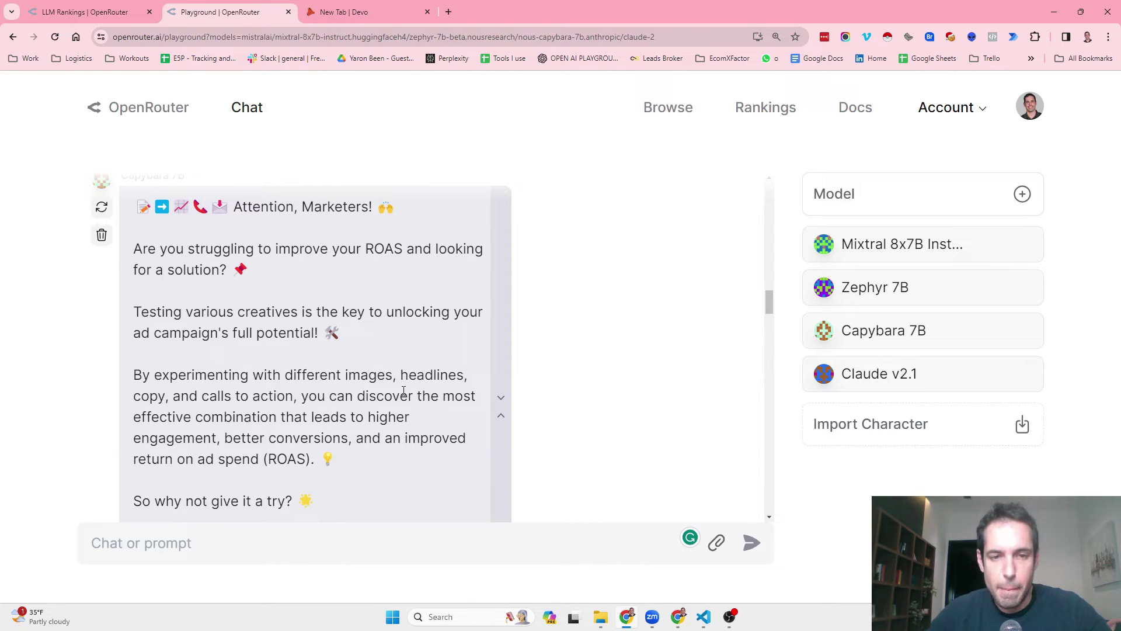
{"action": "scroll", "coordinate": [399, 371], "scroll_direction": "down", "scroll_amount": 2}
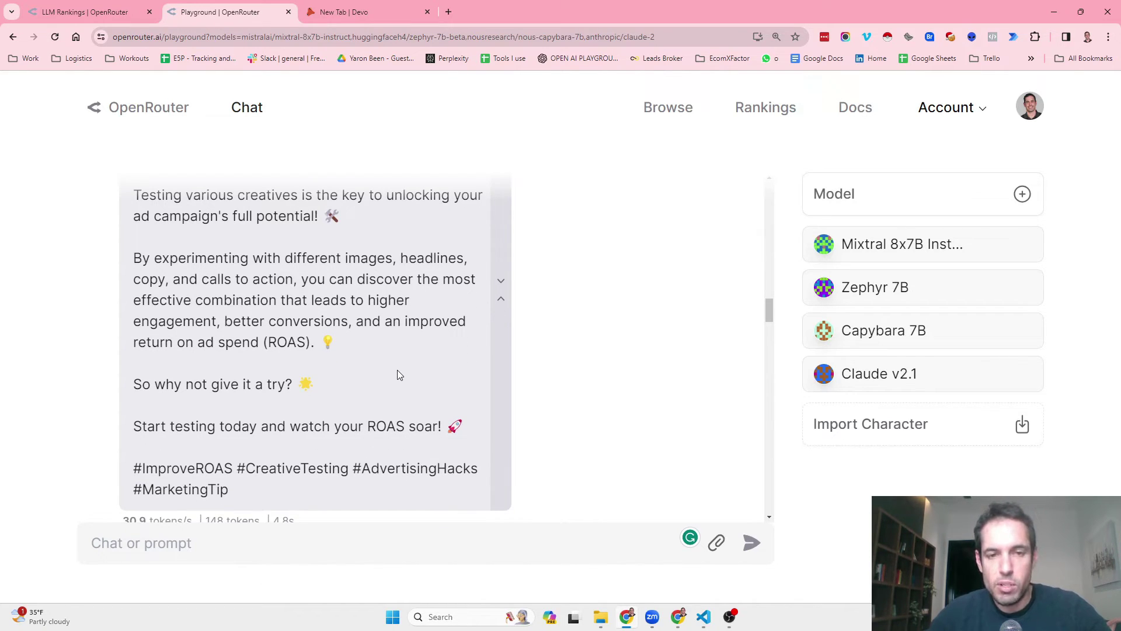
{"action": "scroll", "coordinate": [430, 376], "scroll_direction": "down", "scroll_amount": 2}
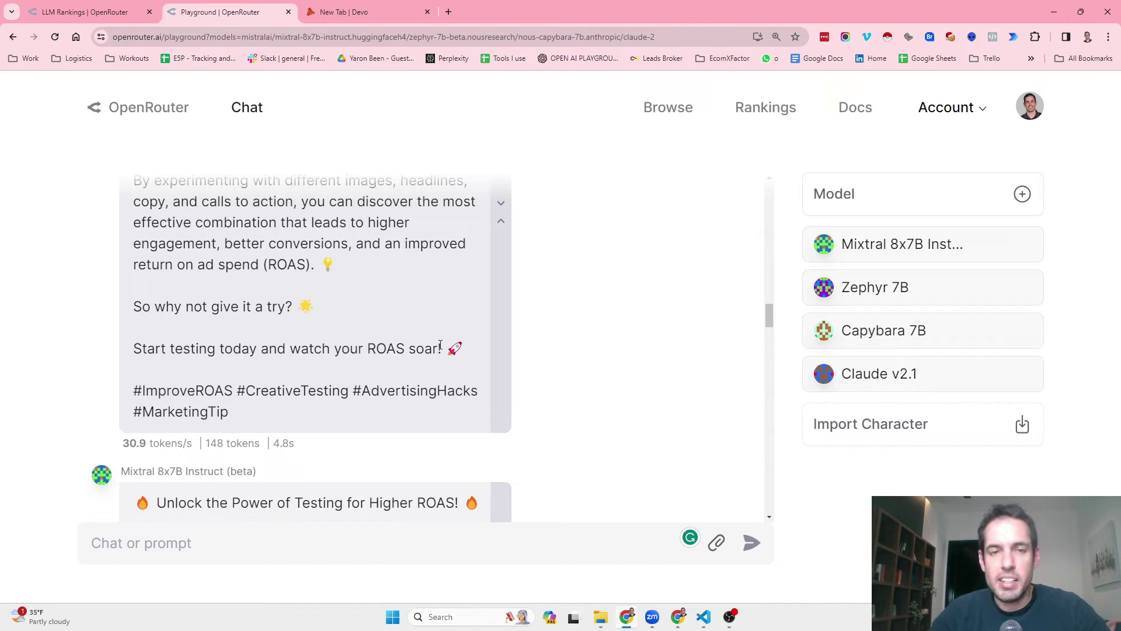
{"action": "scroll", "coordinate": [436, 332], "scroll_direction": "up", "scroll_amount": 15}
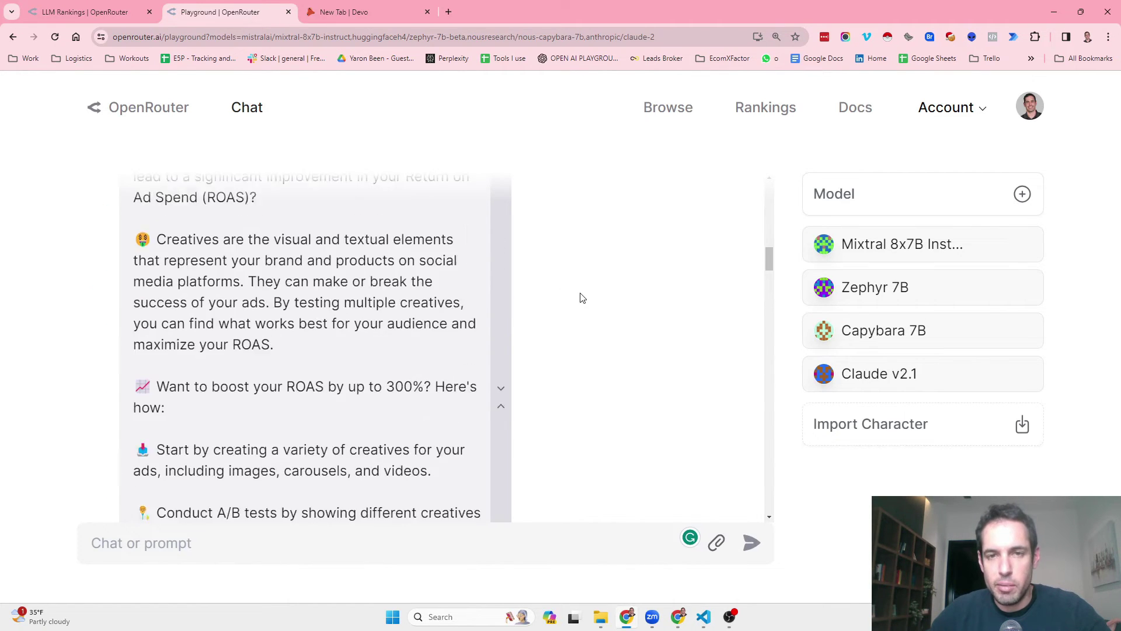
{"action": "scroll", "coordinate": [579, 297], "scroll_direction": "up", "scroll_amount": 5}
{"action": "scroll", "coordinate": [552, 316], "scroll_direction": "down", "scroll_amount": 11}
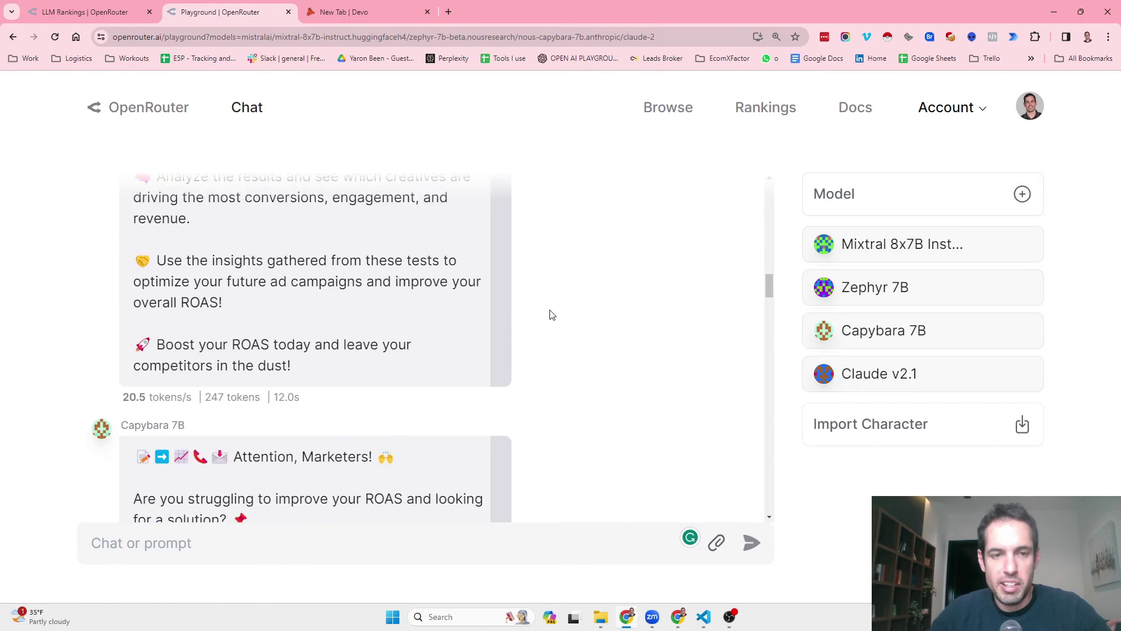
- Read Mixtral 8x7B Instruct's complete Facebook post about testing creatives for higher ROAS, including its hashtags
{"action": "scroll", "coordinate": [552, 316], "scroll_direction": "down", "scroll_amount": 15}
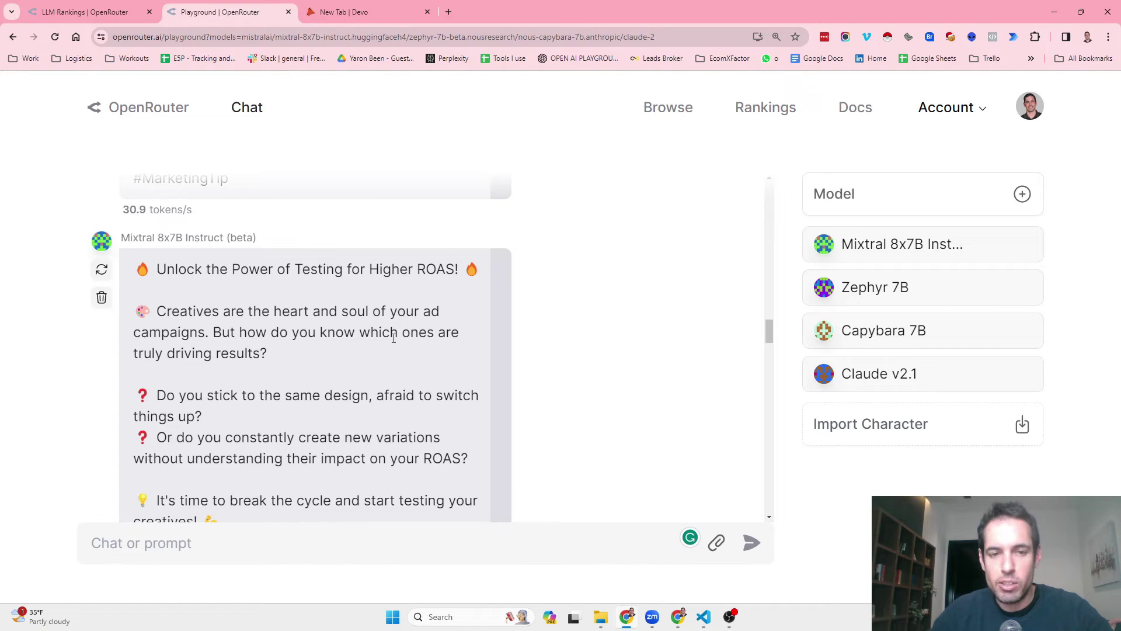
{"action": "scroll", "coordinate": [394, 338], "scroll_direction": "down", "scroll_amount": 2}
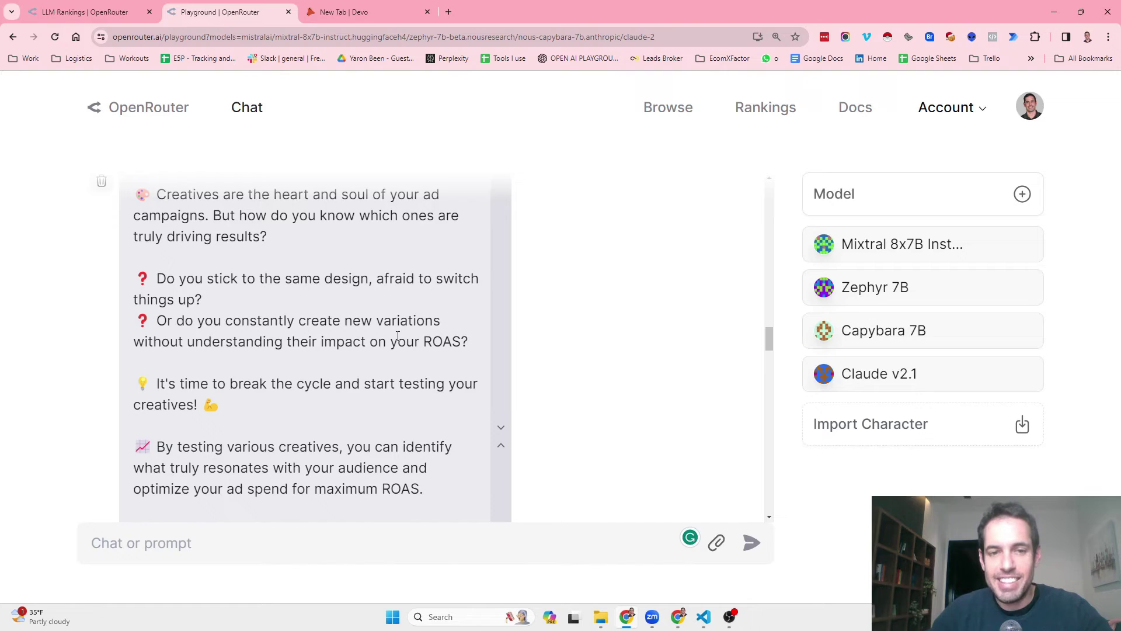
{"action": "scroll", "coordinate": [397, 336], "scroll_direction": "down", "scroll_amount": 1}
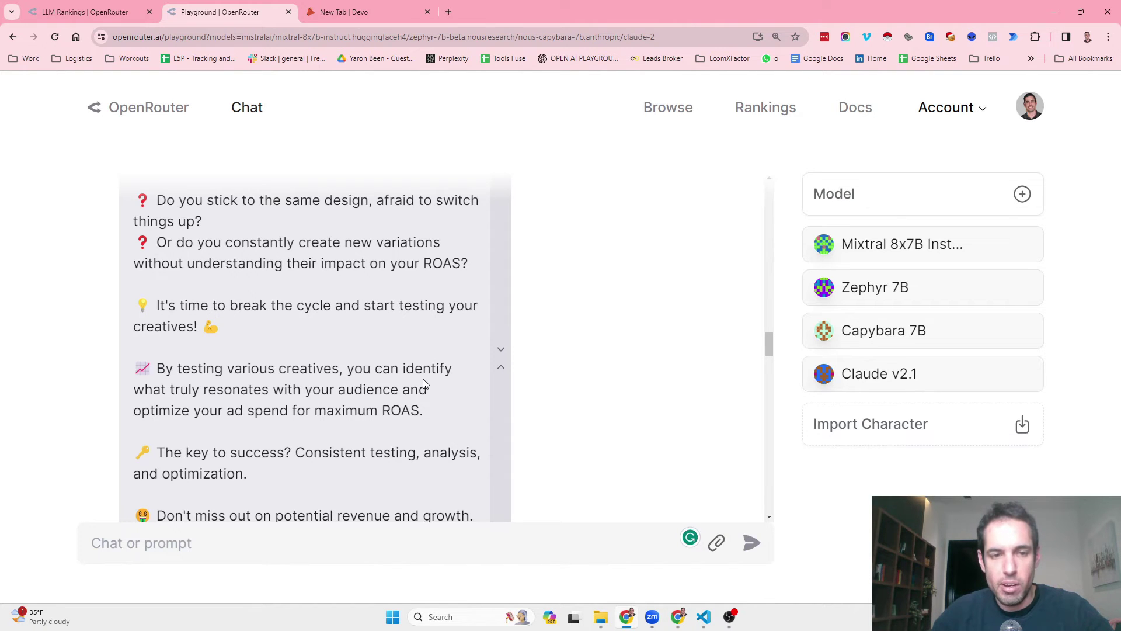
{"action": "scroll", "coordinate": [424, 383], "scroll_direction": "down", "scroll_amount": 3}
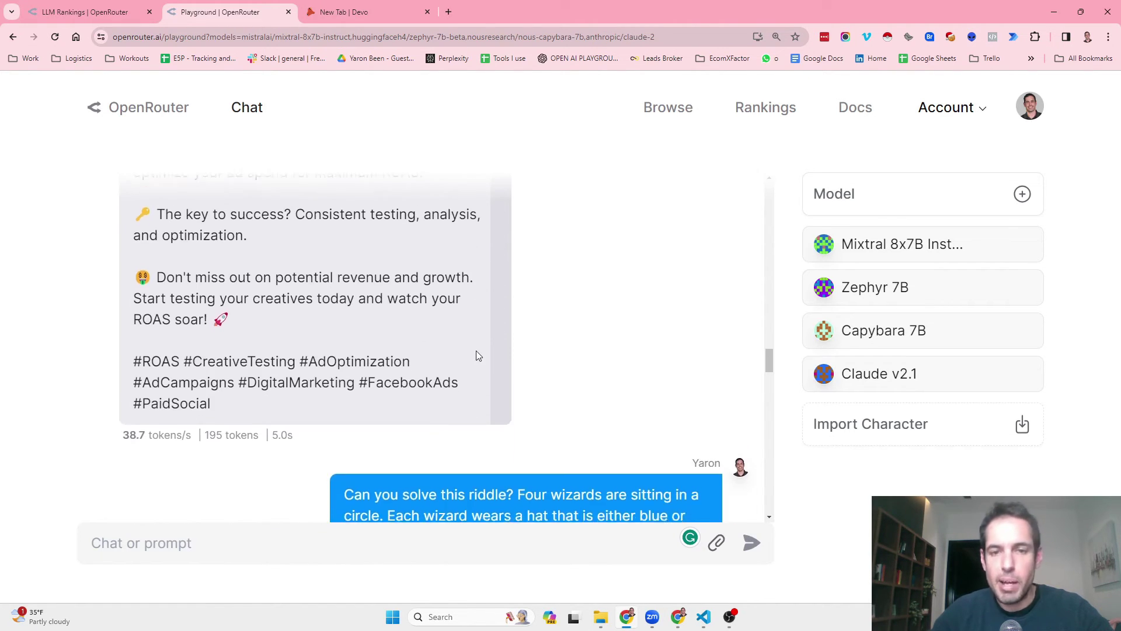
- Review the riddle prompt about four wizards and their hat colors, along with the previews of the three models' replies
{"action": "scroll", "coordinate": [477, 354], "scroll_direction": "down", "scroll_amount": 5}
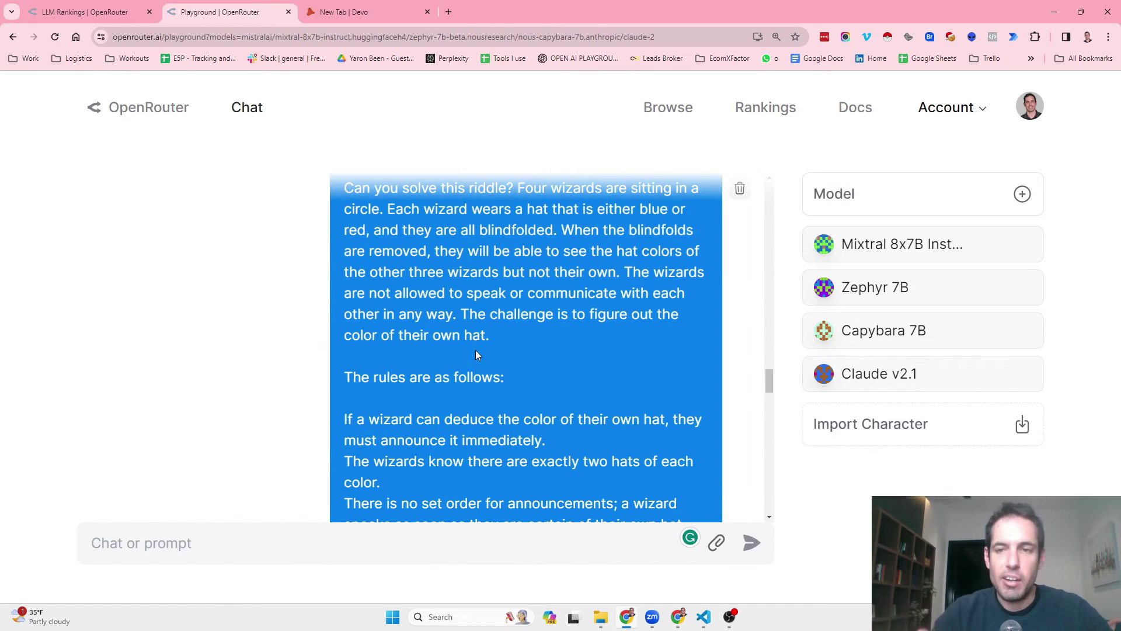
{"action": "scroll", "coordinate": [475, 349], "scroll_direction": "down", "scroll_amount": 1}
{"action": "scroll", "coordinate": [476, 349], "scroll_direction": "up", "scroll_amount": 4}
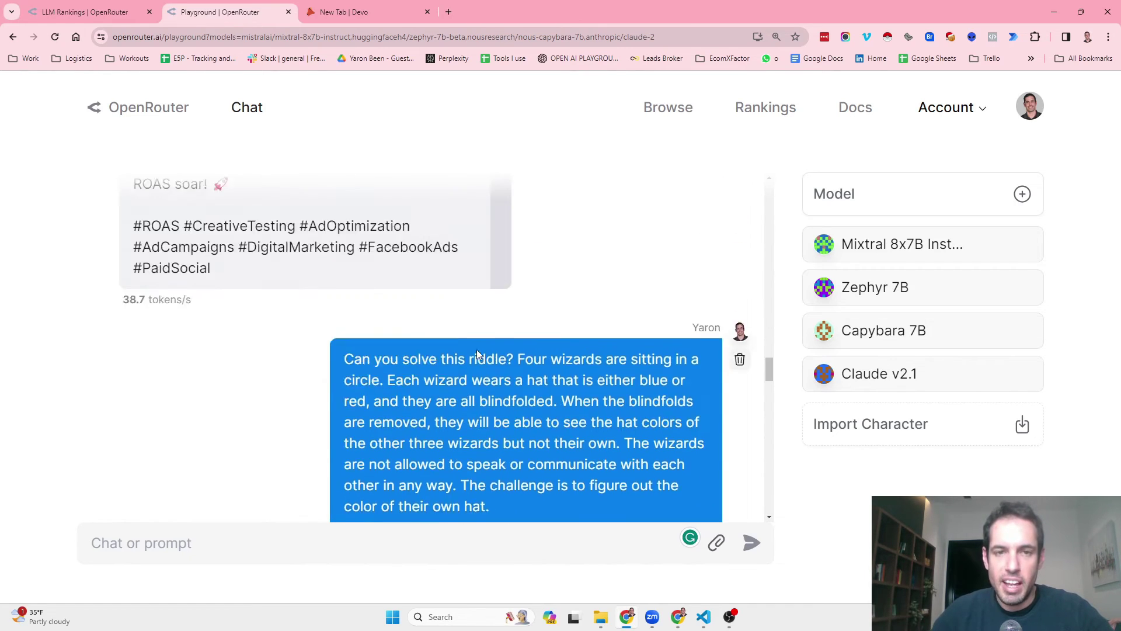
{"action": "scroll", "coordinate": [476, 349], "scroll_direction": "up", "scroll_amount": 1}
{"action": "scroll", "coordinate": [489, 352], "scroll_direction": "down", "scroll_amount": 1}
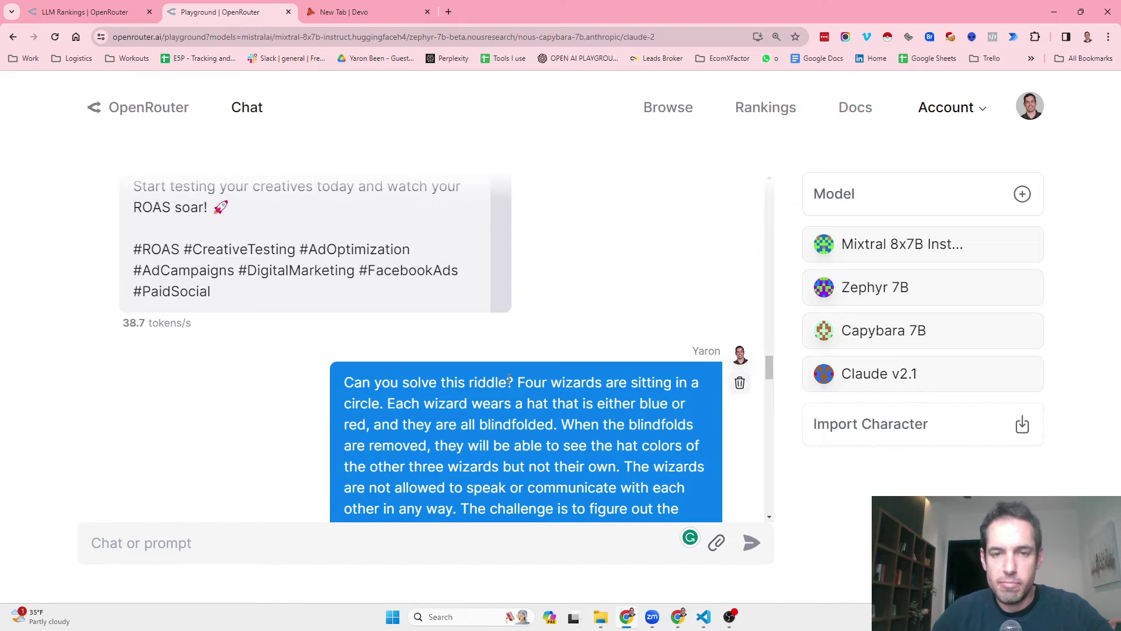
{"action": "scroll", "coordinate": [510, 378], "scroll_direction": "down", "scroll_amount": 1}
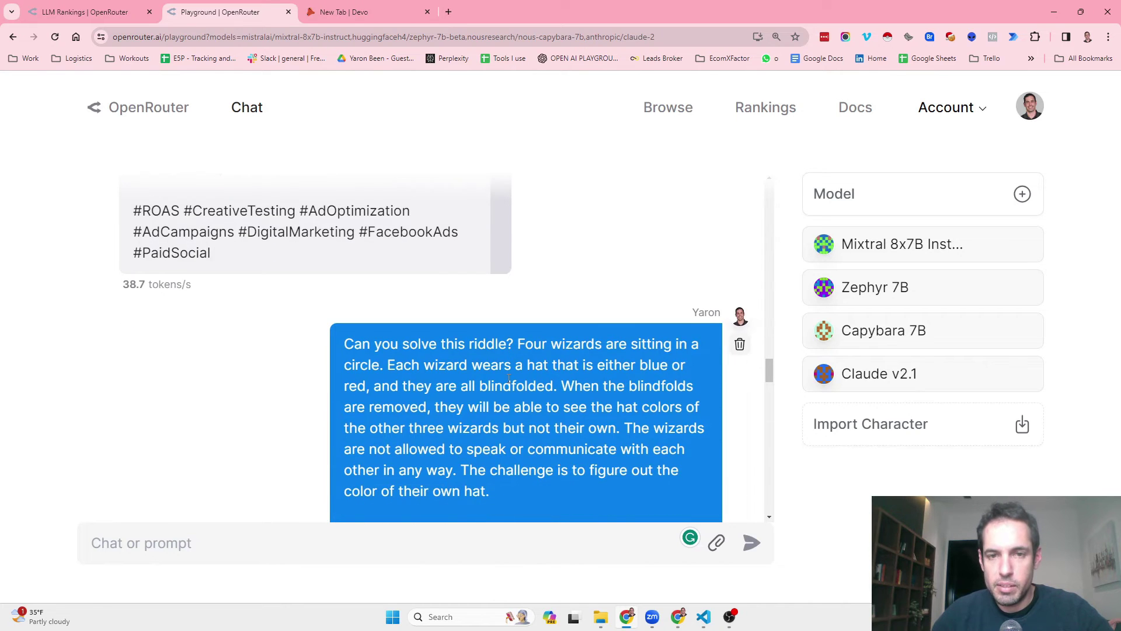
{"action": "scroll", "coordinate": [509, 378], "scroll_direction": "down", "scroll_amount": 10}
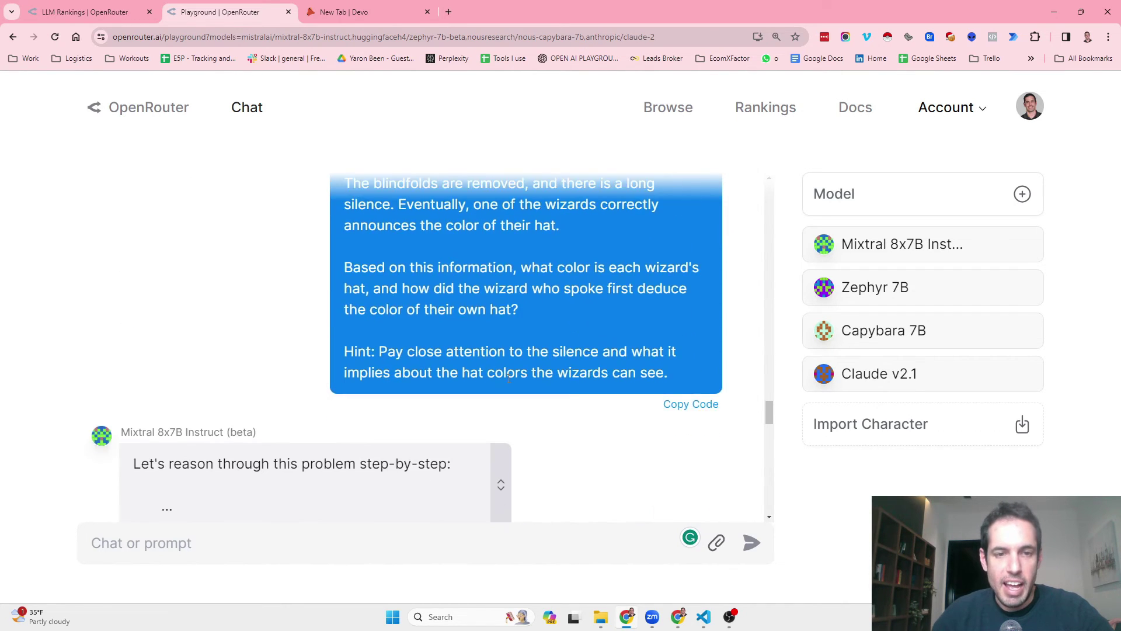
{"action": "scroll", "coordinate": [510, 378], "scroll_direction": "down", "scroll_amount": 4}
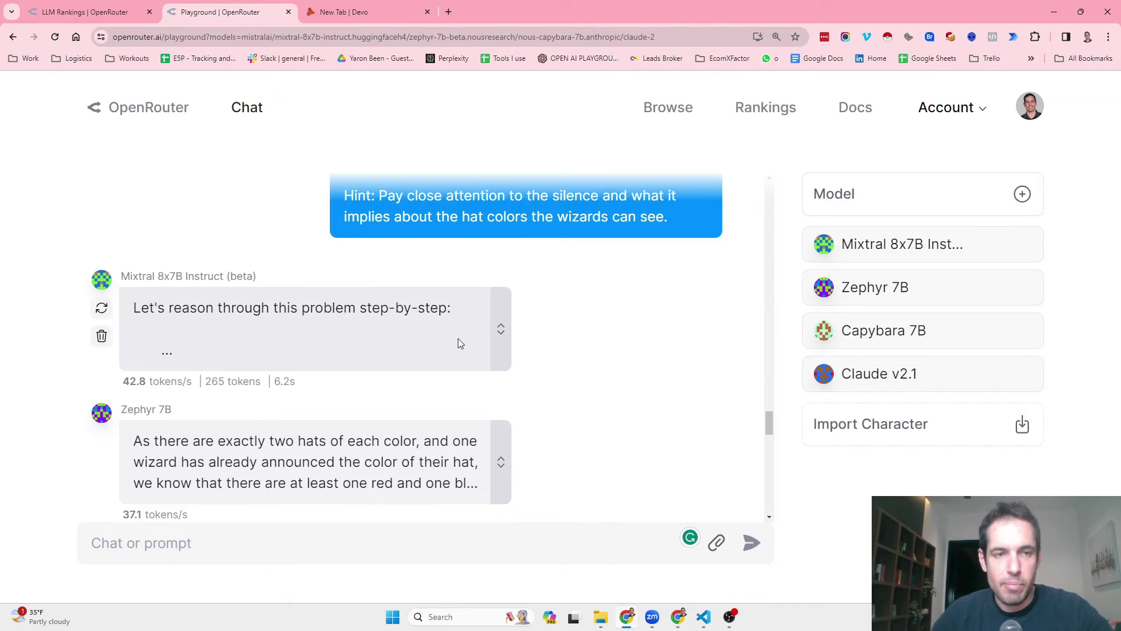
{"action": "scroll", "coordinate": [458, 342], "scroll_direction": "down", "scroll_amount": 8}
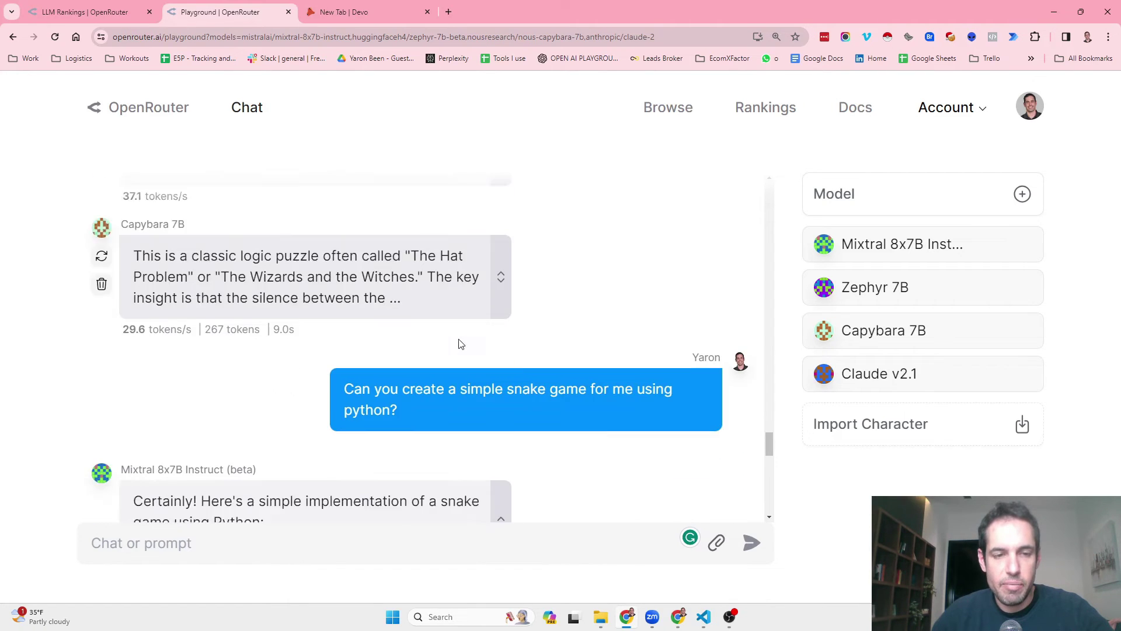
- Check the replies to the Python snake game prompt, briefly expanding and collapsing the Mixtral 8x7B and Zephyr 7B answers
{"action": "scroll", "coordinate": [458, 343], "scroll_direction": "down", "scroll_amount": 4}
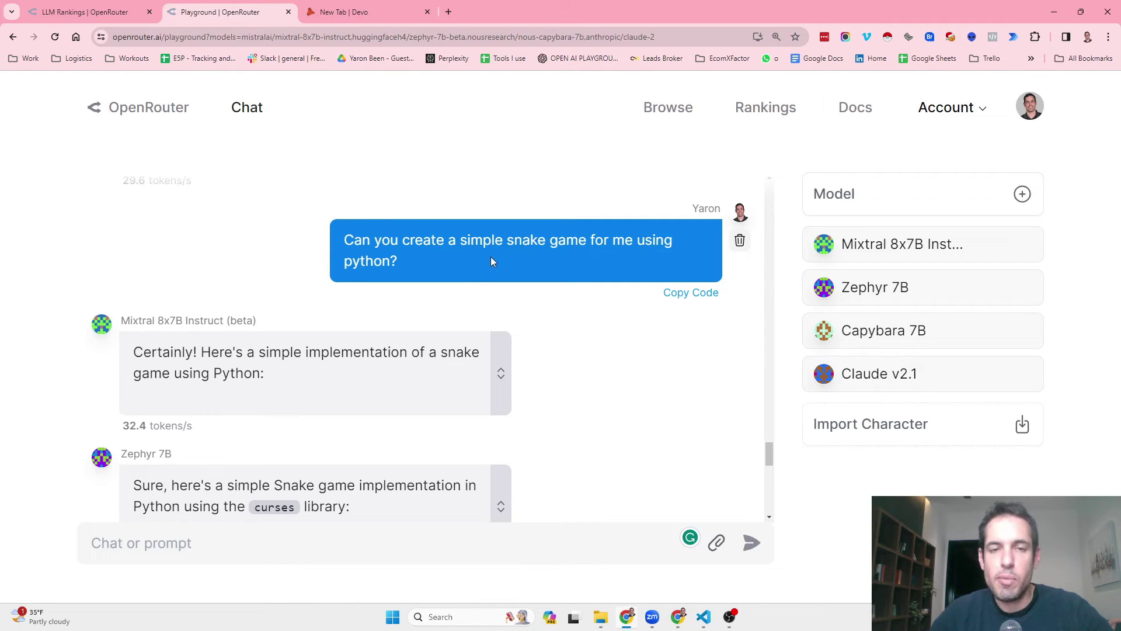
{"action": "scroll", "coordinate": [461, 280], "scroll_direction": "down", "scroll_amount": 2}
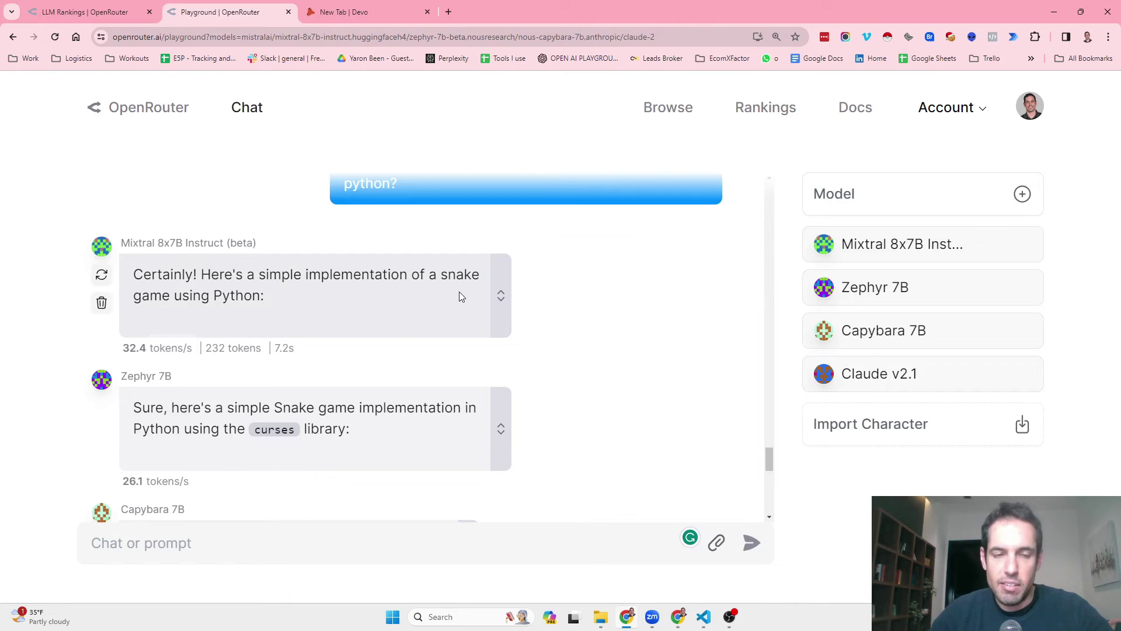
{"action": "scroll", "coordinate": [459, 296], "scroll_direction": "down", "scroll_amount": 2}
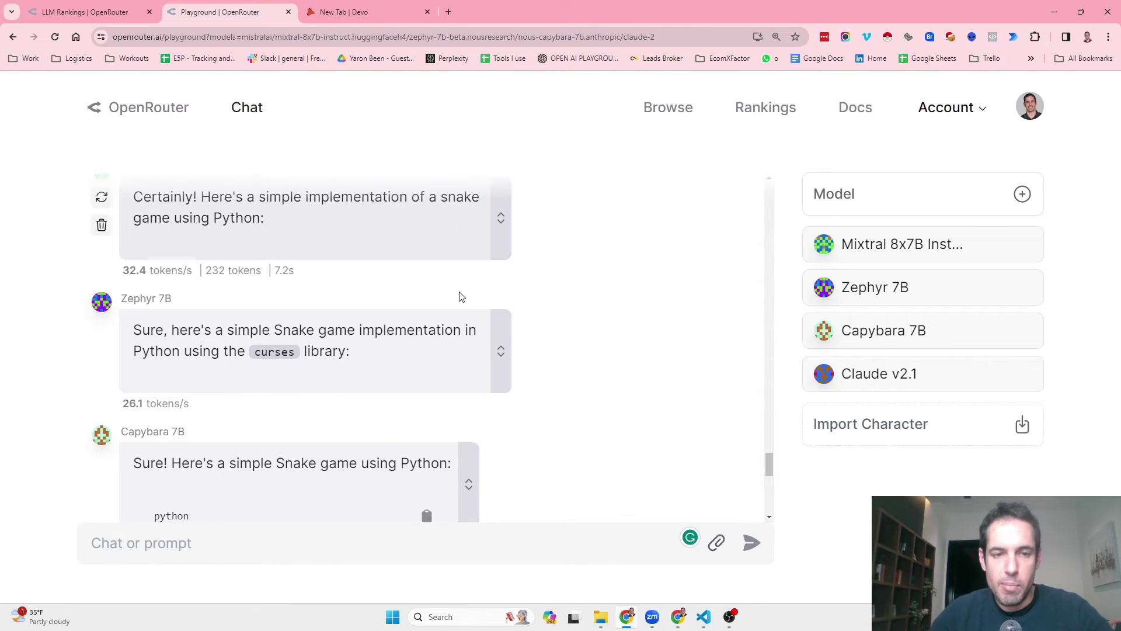
{"action": "left_click", "coordinate": [502, 217]}
{"action": "left_click", "coordinate": [505, 284]}
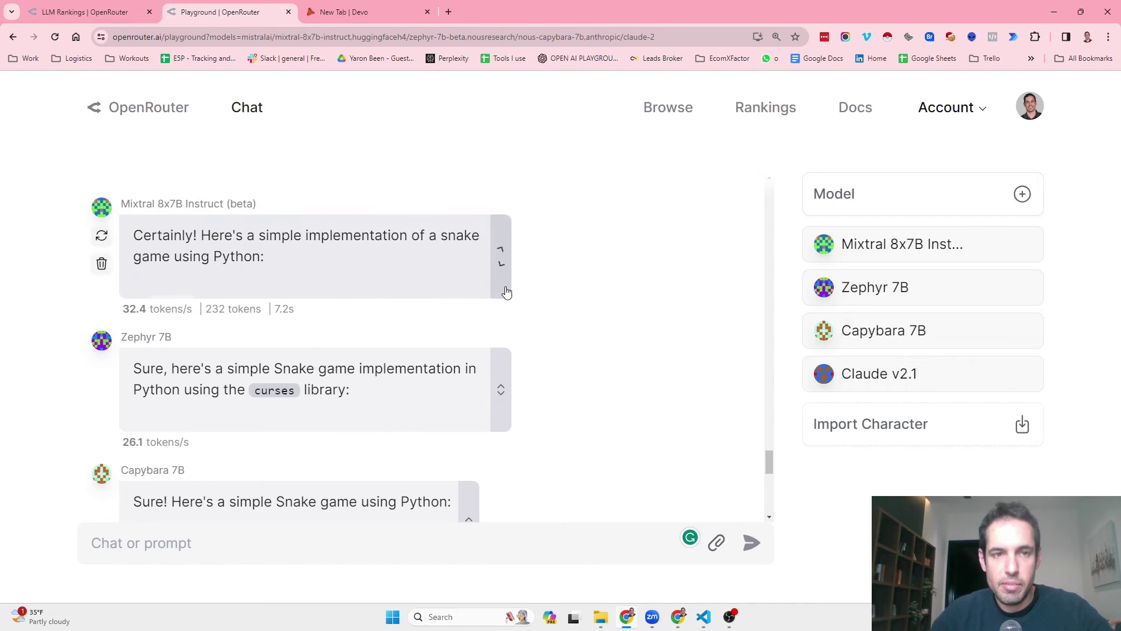
{"action": "left_click", "coordinate": [502, 384]}
{"action": "left_click", "coordinate": [504, 340]}
{"action": "scroll", "coordinate": [502, 336], "scroll_direction": "down", "scroll_amount": 12}
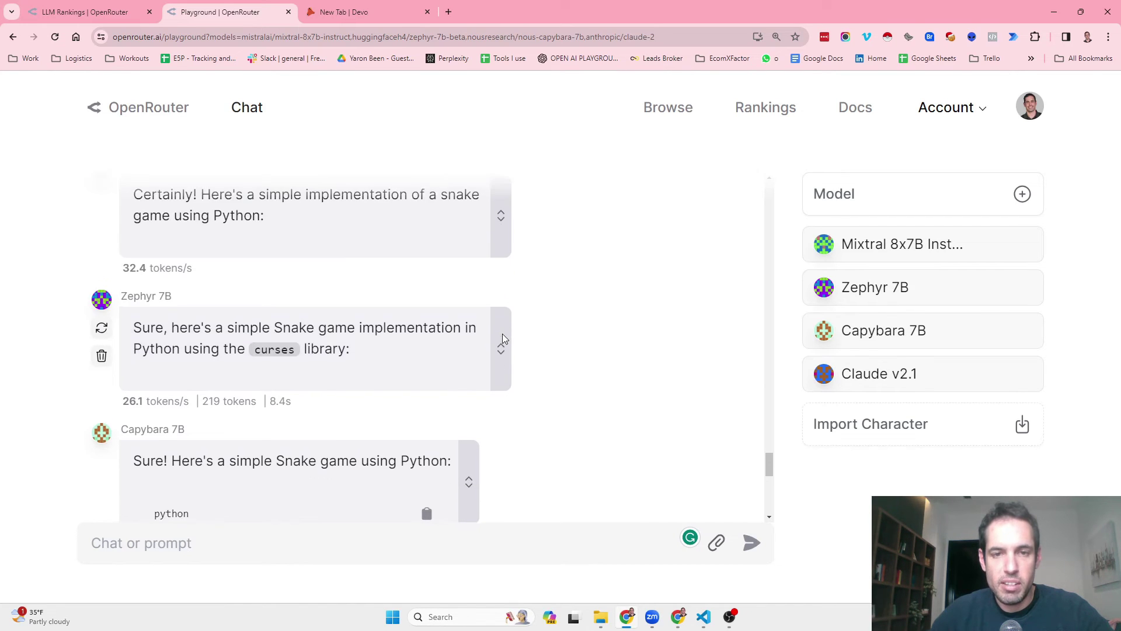
- Add OpenAI: GPT-3.5 Turbo 16k to the models taking part in the chat
{"action": "scroll", "coordinate": [503, 337], "scroll_direction": "down", "scroll_amount": 1}
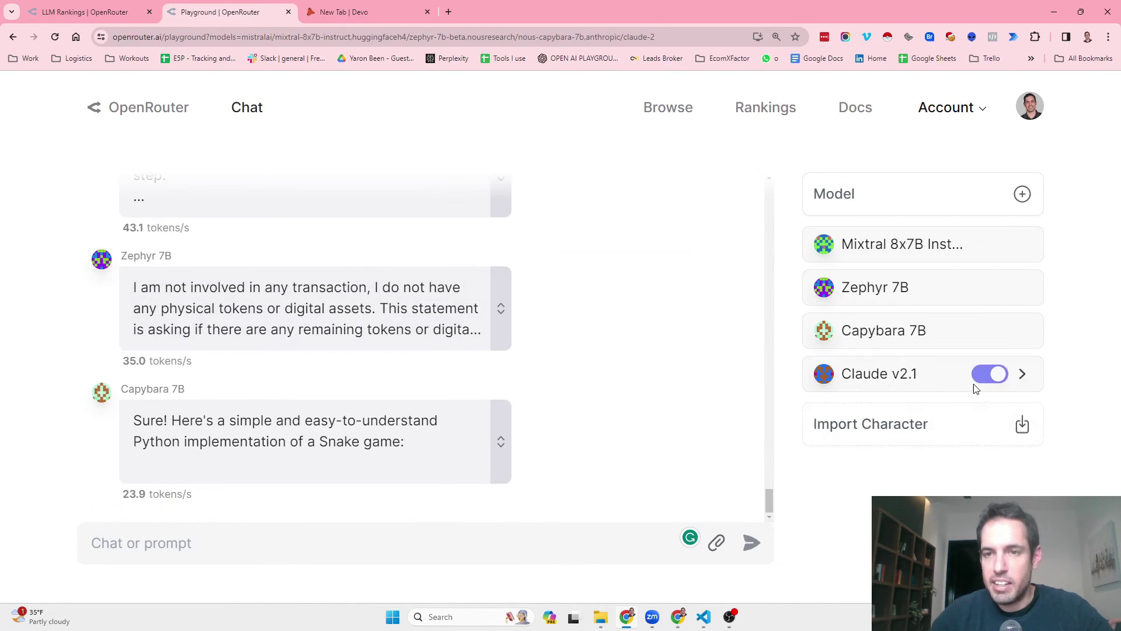
{"action": "left_click", "coordinate": [1028, 197]}
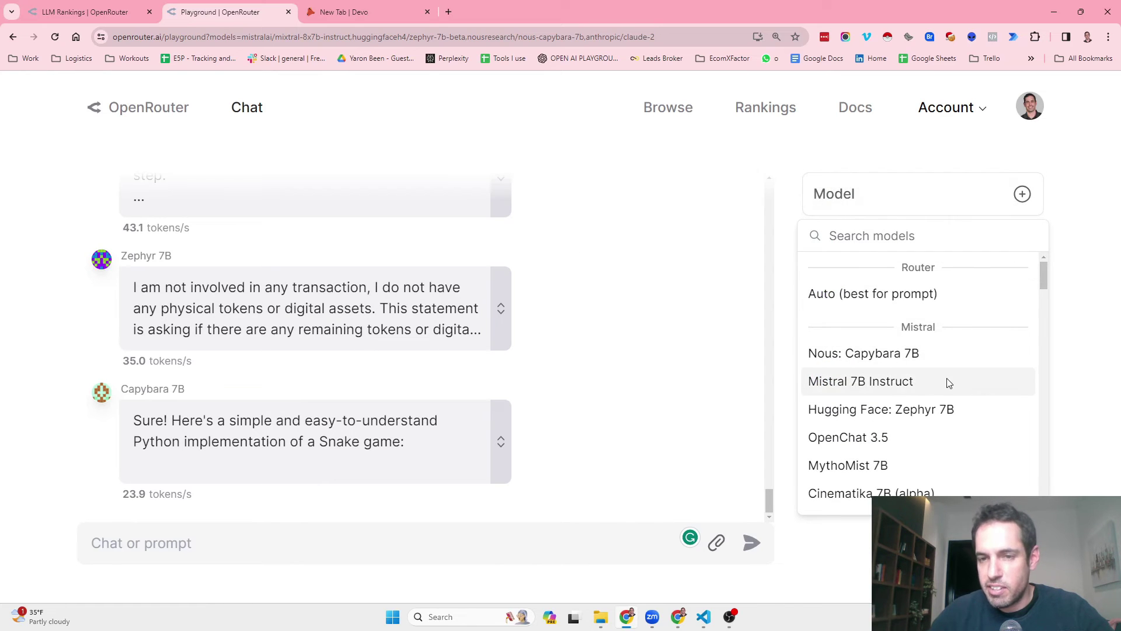
{"action": "scroll", "coordinate": [946, 386], "scroll_direction": "down", "scroll_amount": 8}
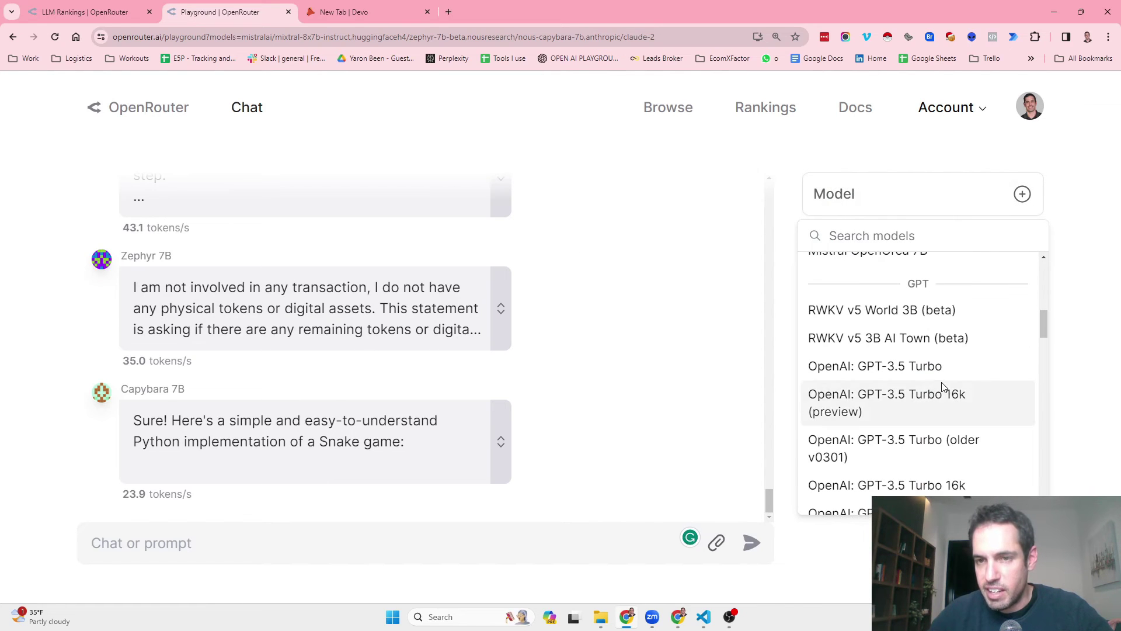
{"action": "scroll", "coordinate": [941, 352], "scroll_direction": "down", "scroll_amount": 1}
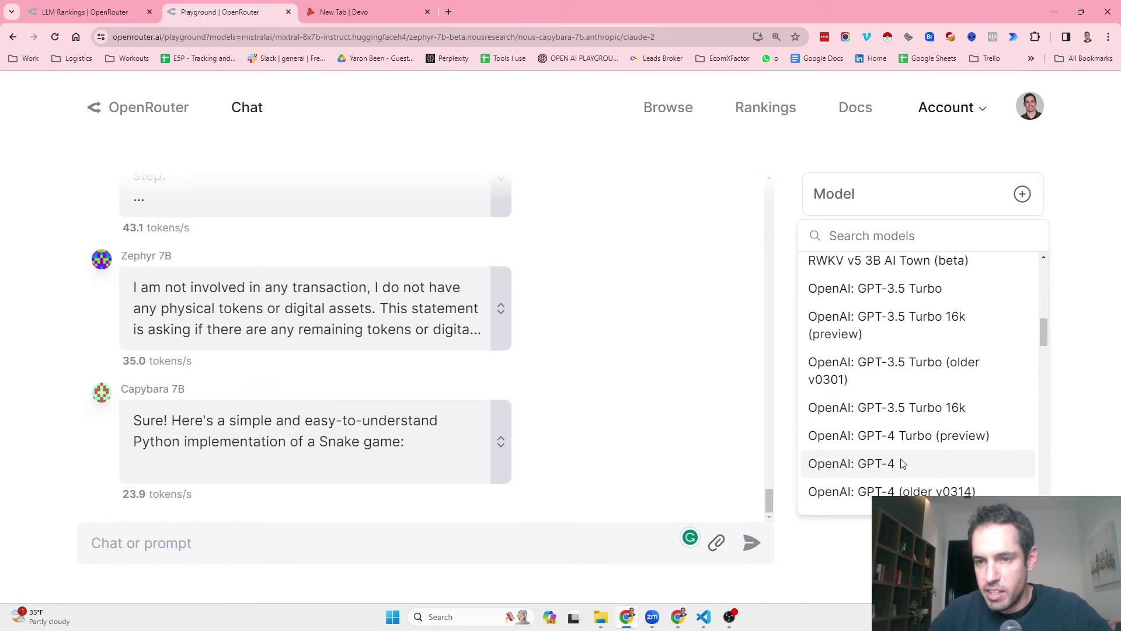
{"action": "scroll", "coordinate": [894, 459], "scroll_direction": "down", "scroll_amount": 2}
{"action": "scroll", "coordinate": [889, 455], "scroll_direction": "down", "scroll_amount": 3}
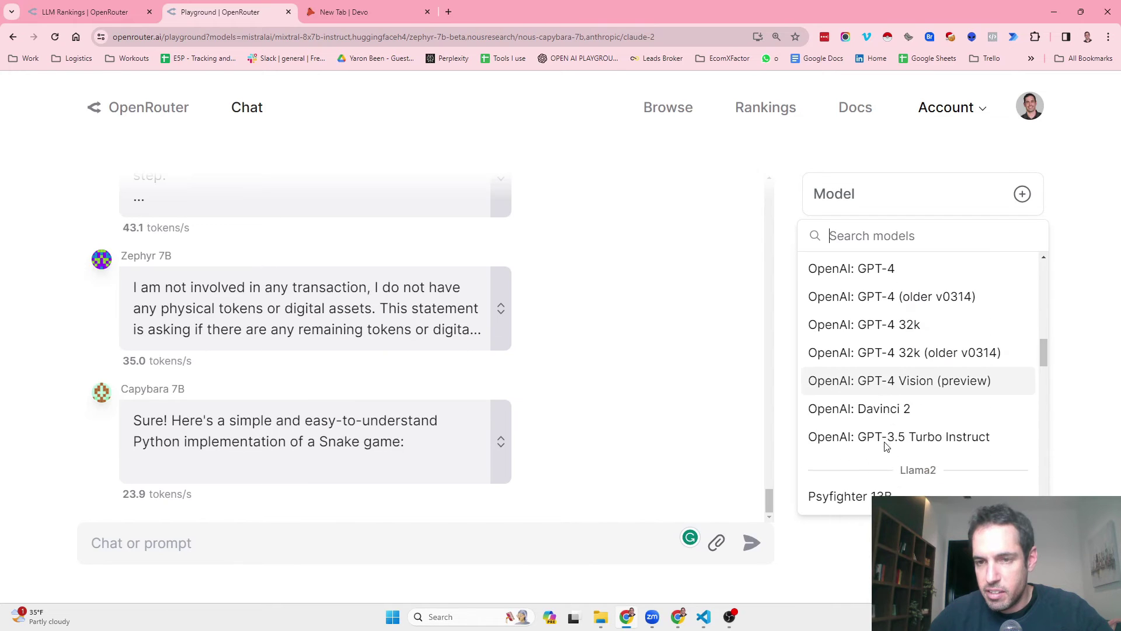
{"action": "scroll", "coordinate": [904, 417], "scroll_direction": "up", "scroll_amount": 4}
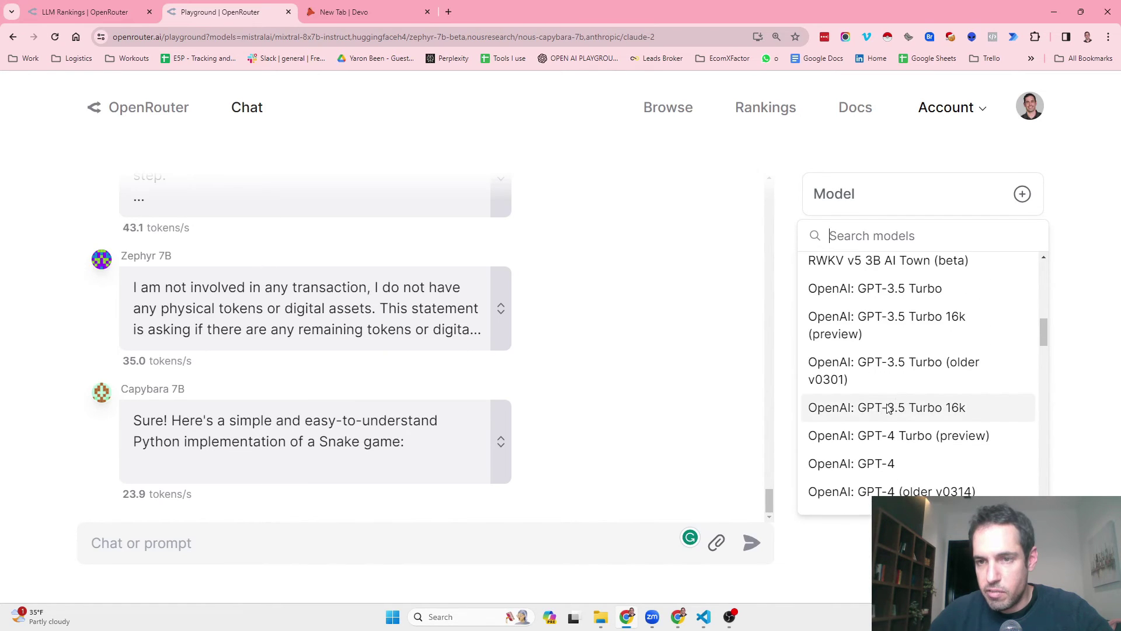
{"action": "left_click", "coordinate": [870, 407]}
- Send all the models the prompt "Can you tell me joke? It must be short and related to AI"
{"action": "left_click", "coordinate": [471, 549]}
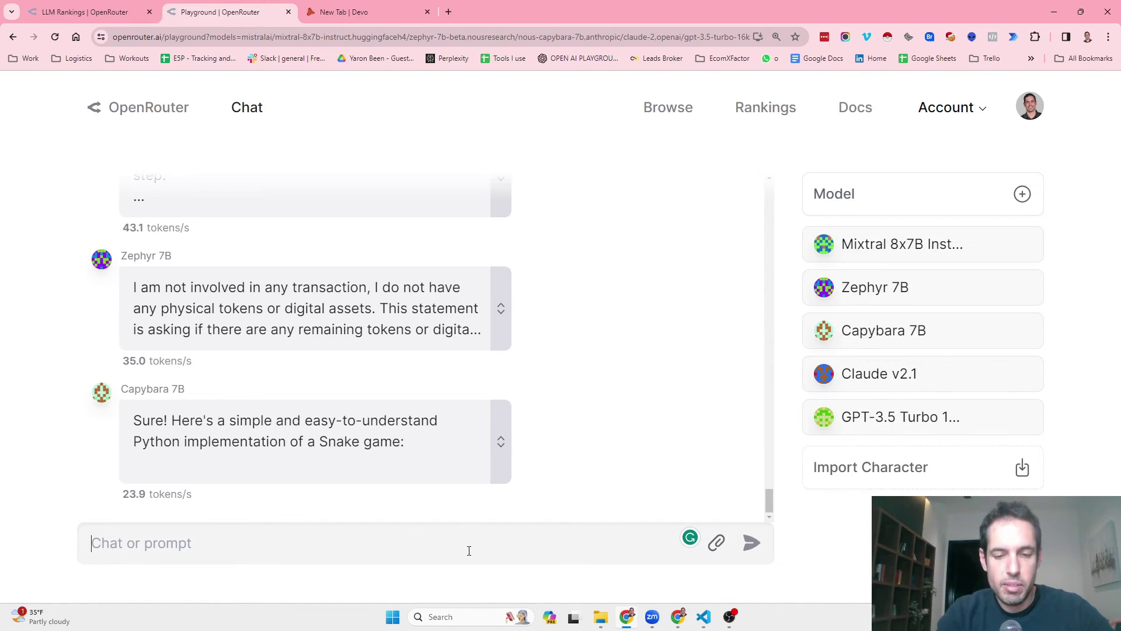
{"action": "type", "text": "C"}
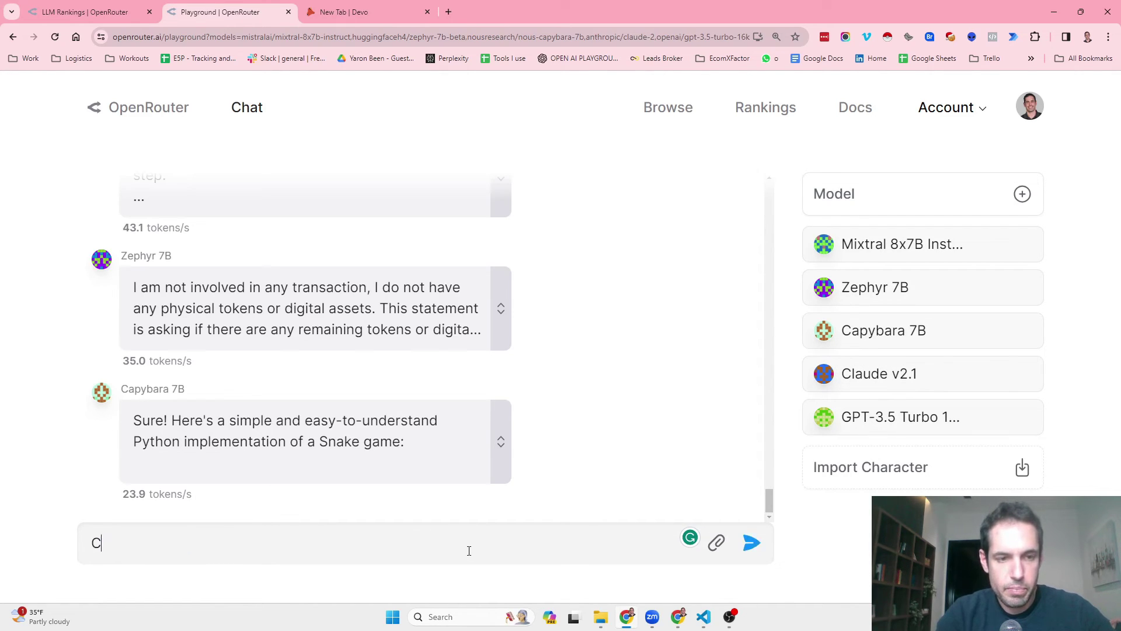
{"action": "type", "text": "an you tell me joke/"}
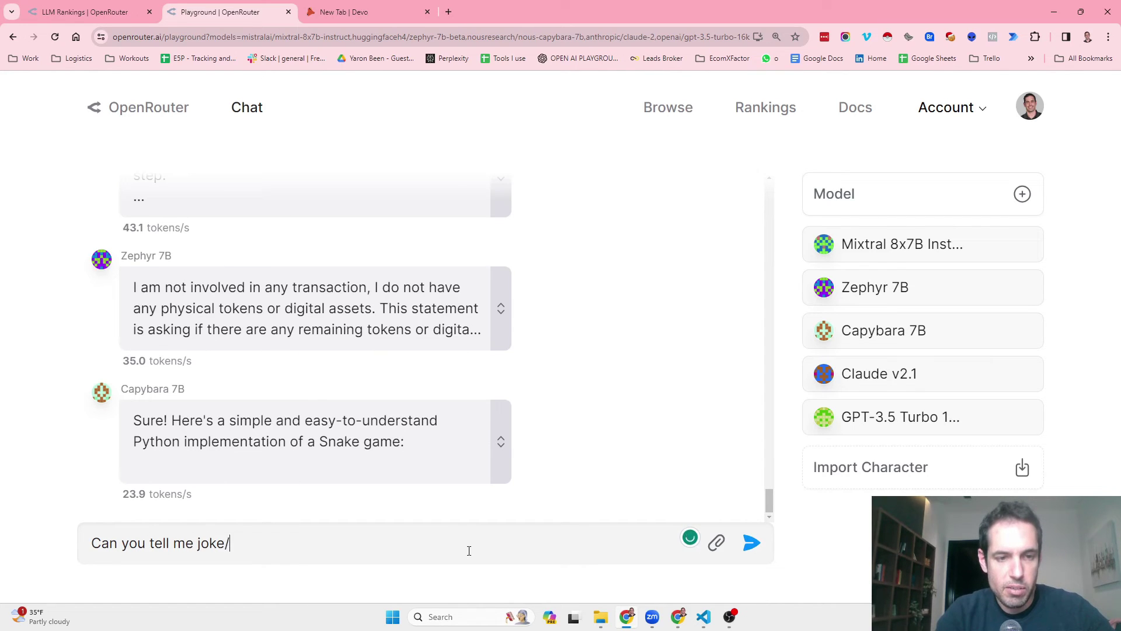
{"action": "key", "text": "BackSpace"}
{"action": "type", "text": "? "}
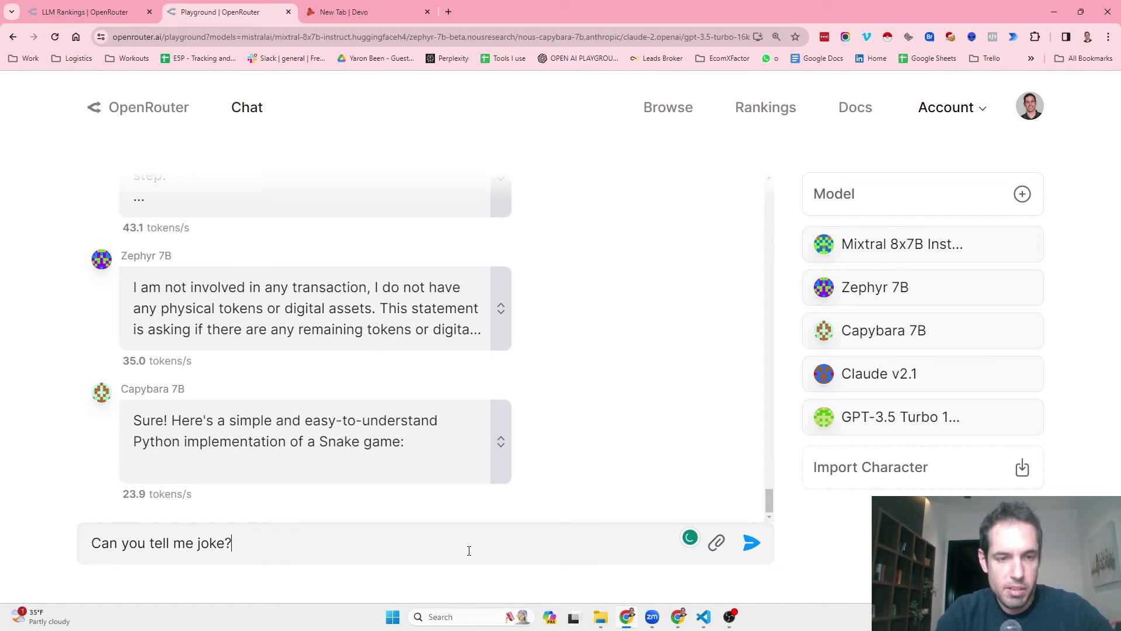
{"action": "type", "text": "It must be shrt"}
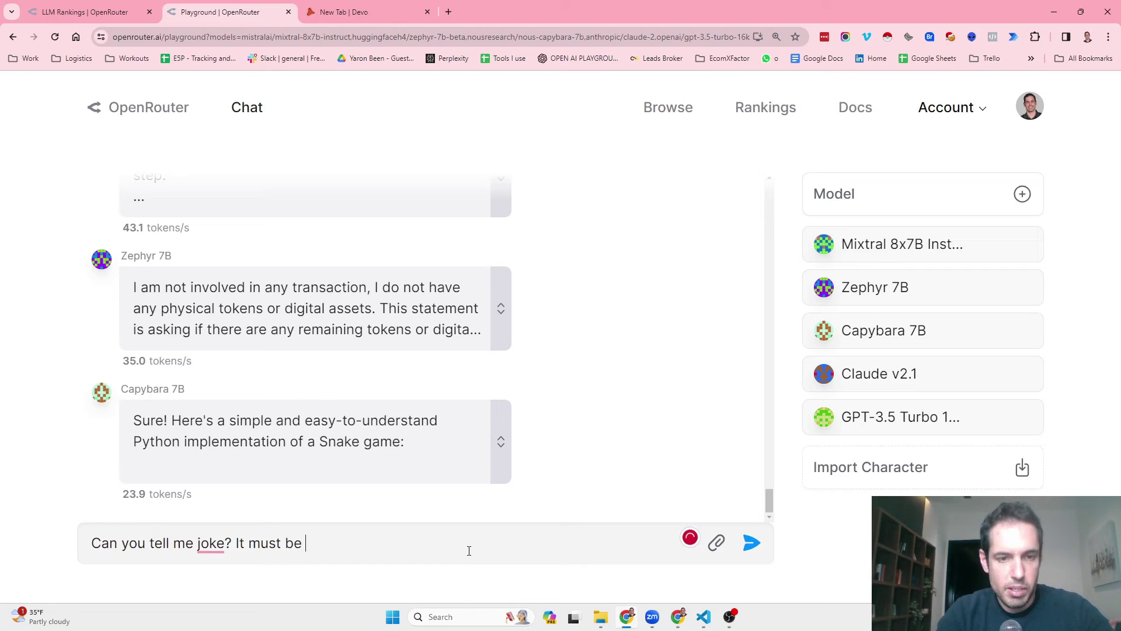
{"action": "key", "text": "BackSpace"}
{"action": "key", "text": "BackSpace"}
{"action": "type", "text": "ort an"}
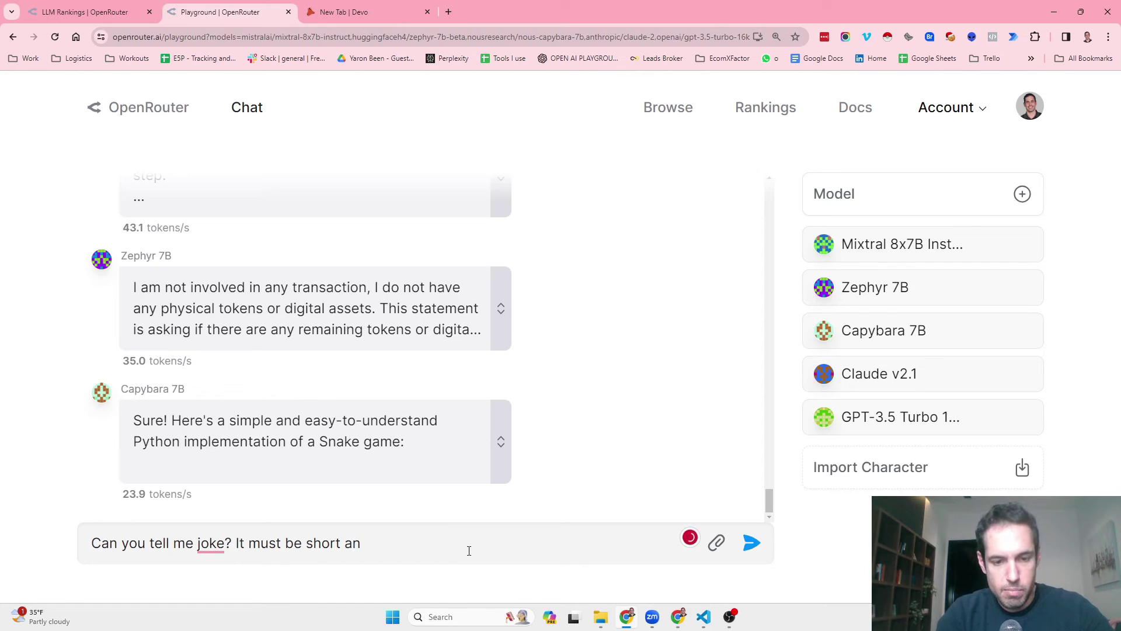
{"action": "type", "text": "d related to AI"}
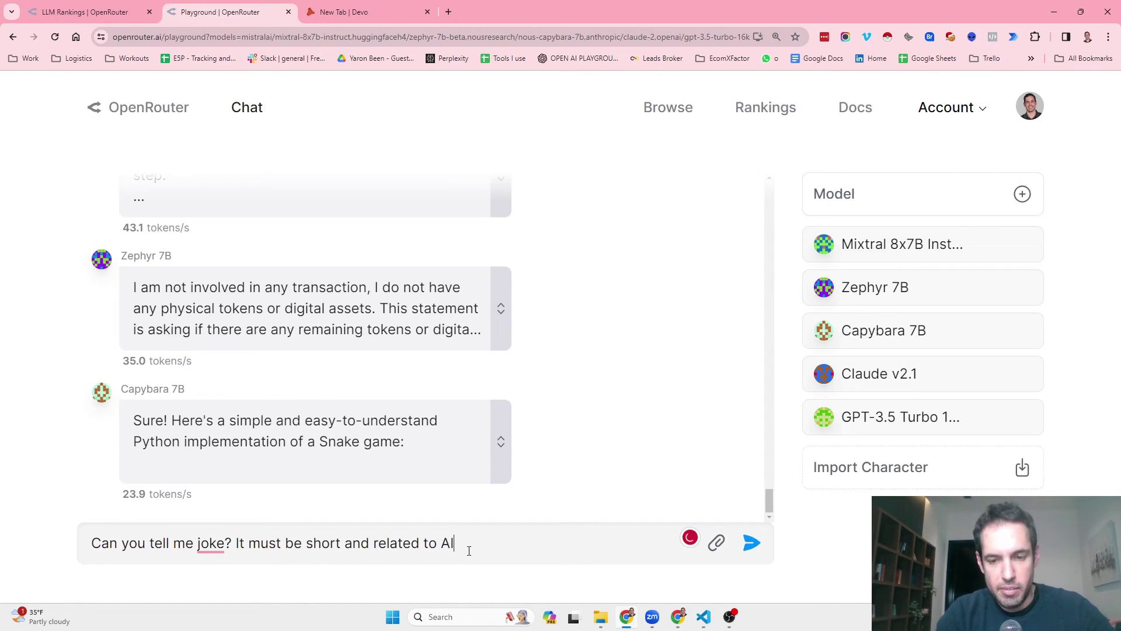
{"action": "type", "text": "?"}
{"action": "key", "text": "BackSpace"}
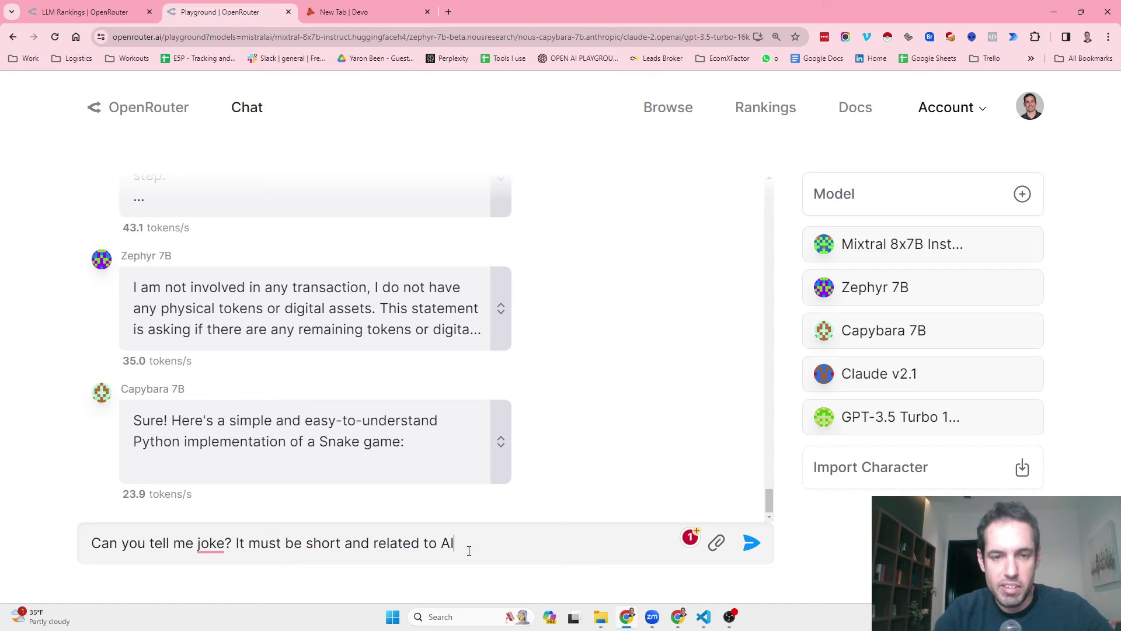
{"action": "key", "text": "Return"}
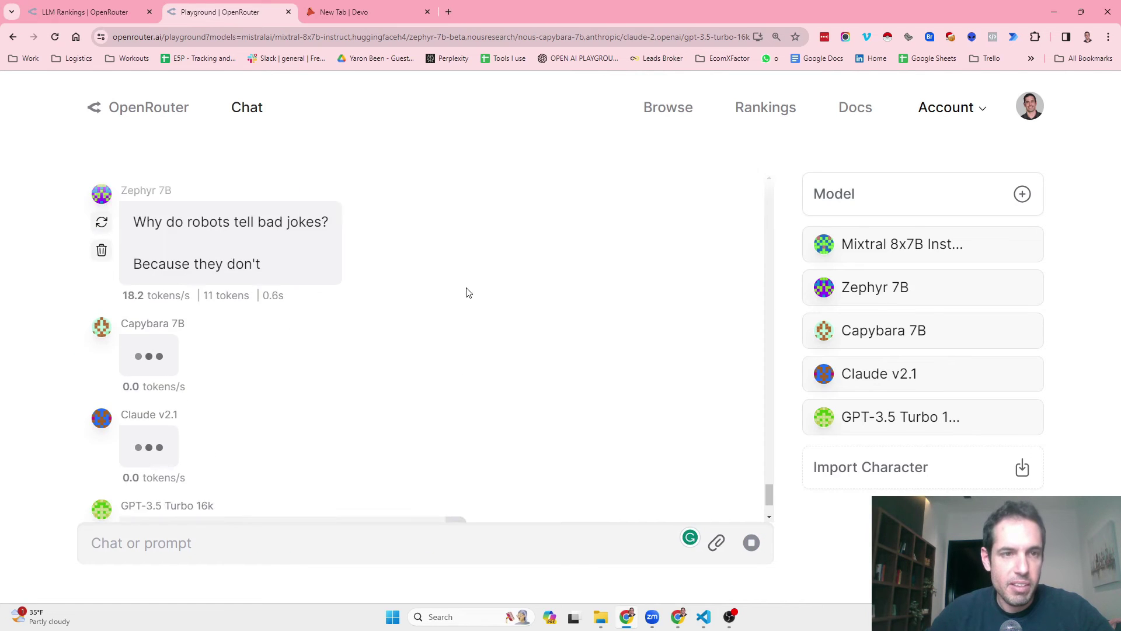
- Look through the incoming replies to the joke prompt and expand Mixtral 8x7B Instruct's answer to read it in full
{"action": "scroll", "coordinate": [466, 290], "scroll_direction": "up", "scroll_amount": 5}
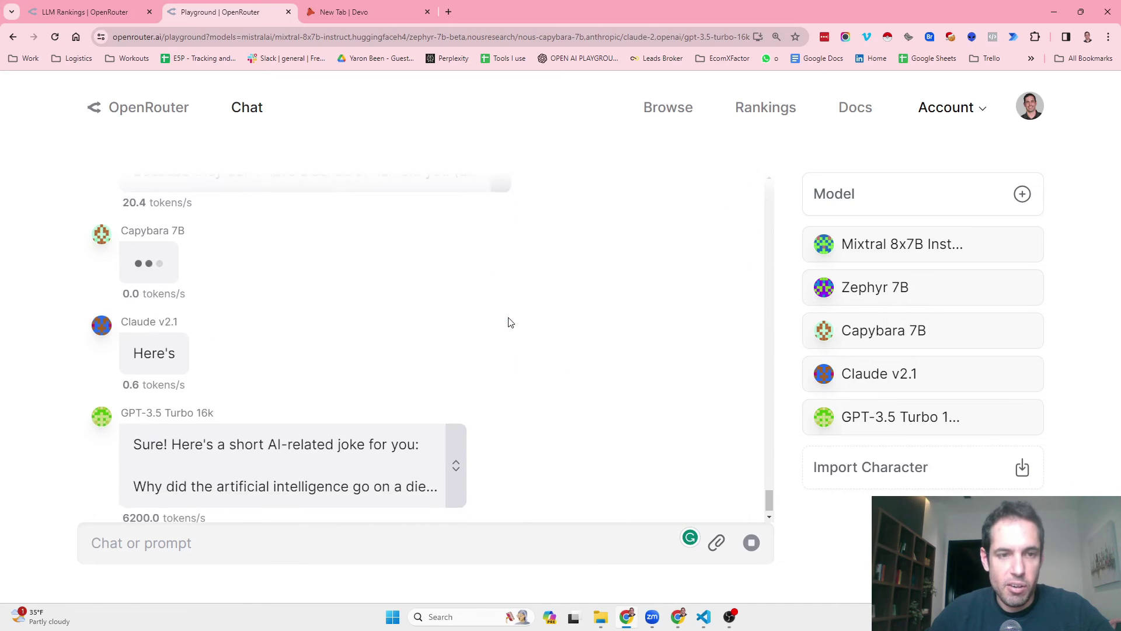
{"action": "scroll", "coordinate": [522, 345], "scroll_direction": "up", "scroll_amount": 6}
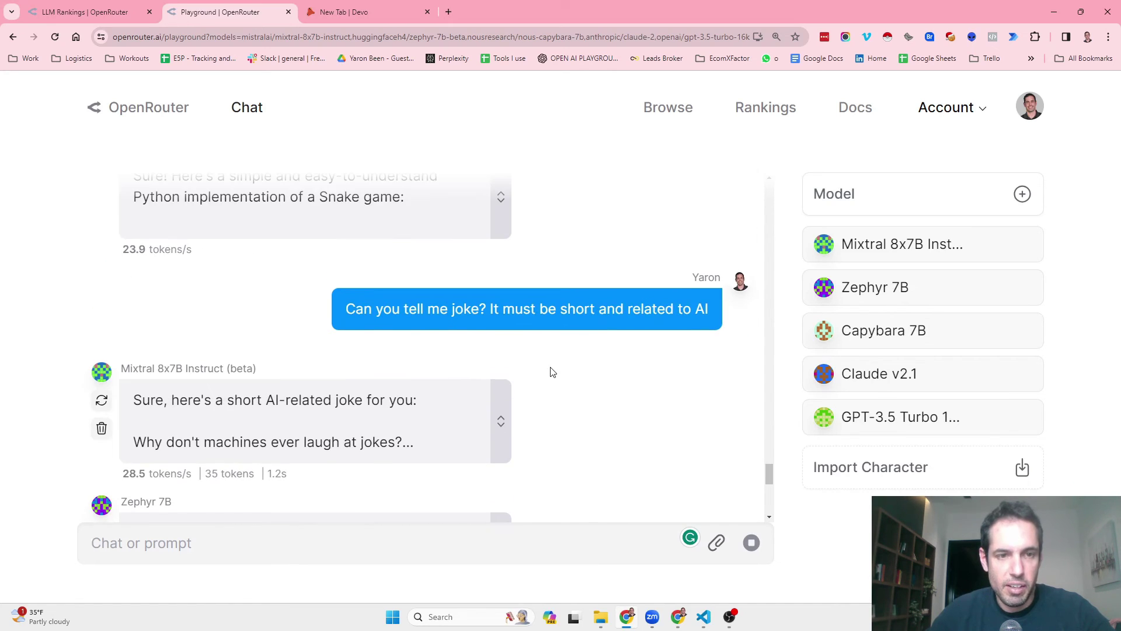
{"action": "scroll", "coordinate": [528, 396], "scroll_direction": "down", "scroll_amount": 2}
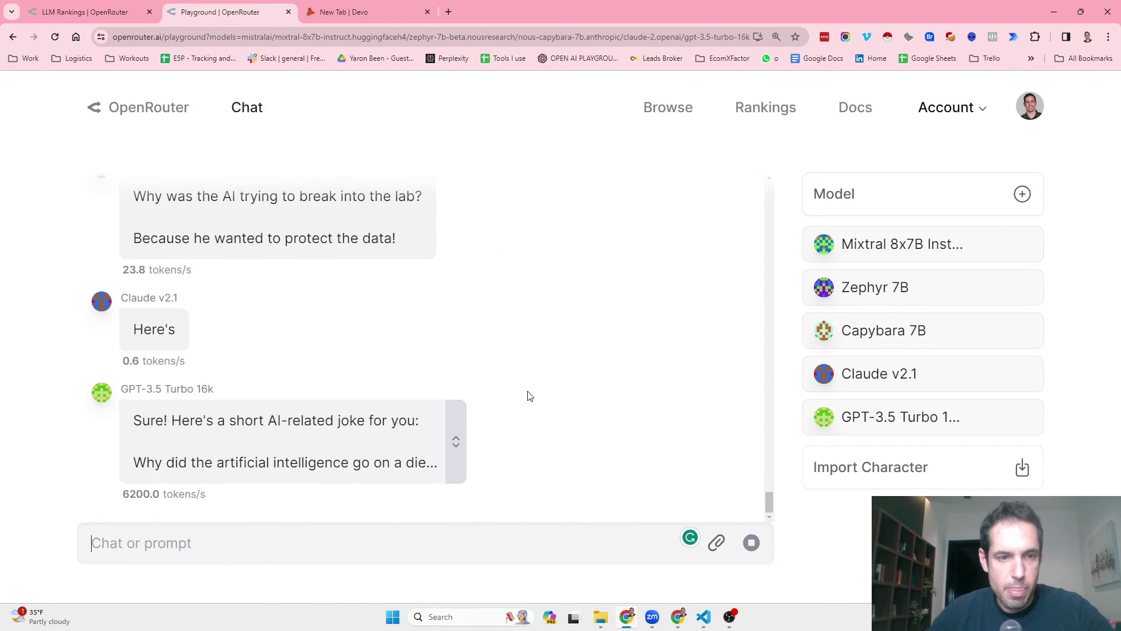
{"action": "scroll", "coordinate": [527, 394], "scroll_direction": "up", "scroll_amount": 8}
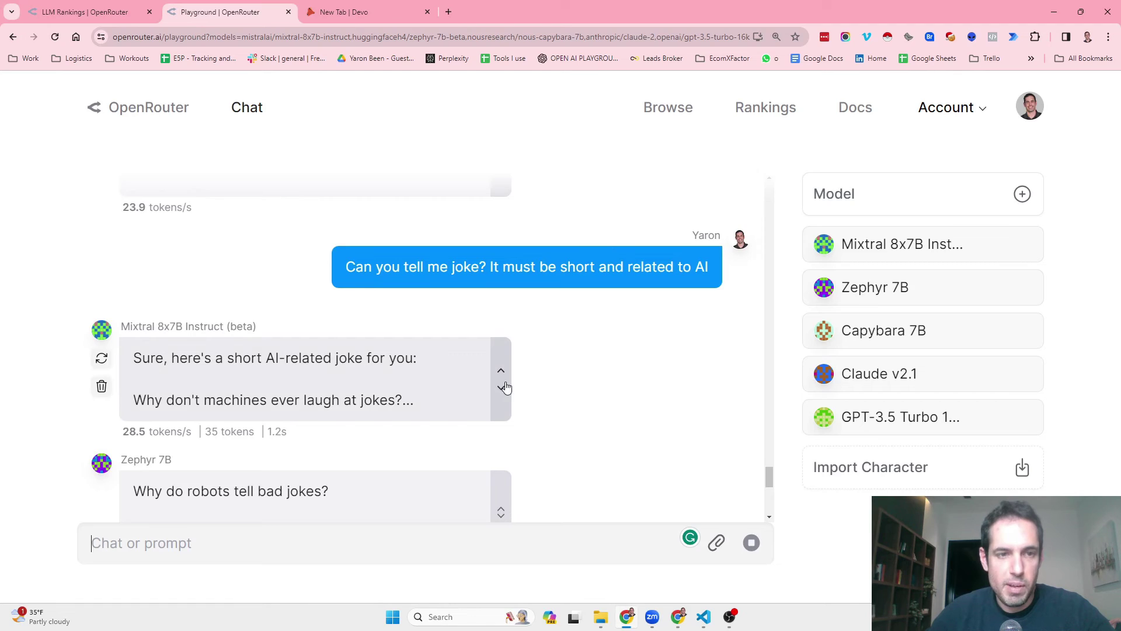
{"action": "left_click", "coordinate": [501, 386]}
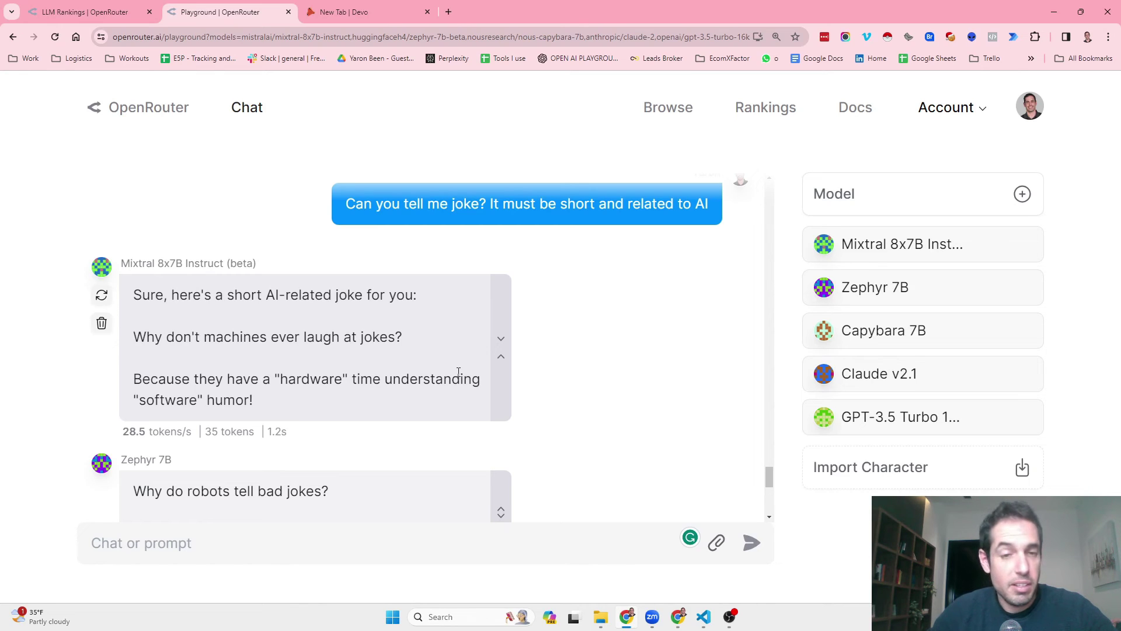
- Expand Zephyr 7B's joke and read it in full, briefly highlighting its middle paragraph
{"action": "scroll", "coordinate": [459, 371], "scroll_direction": "down", "scroll_amount": 1}
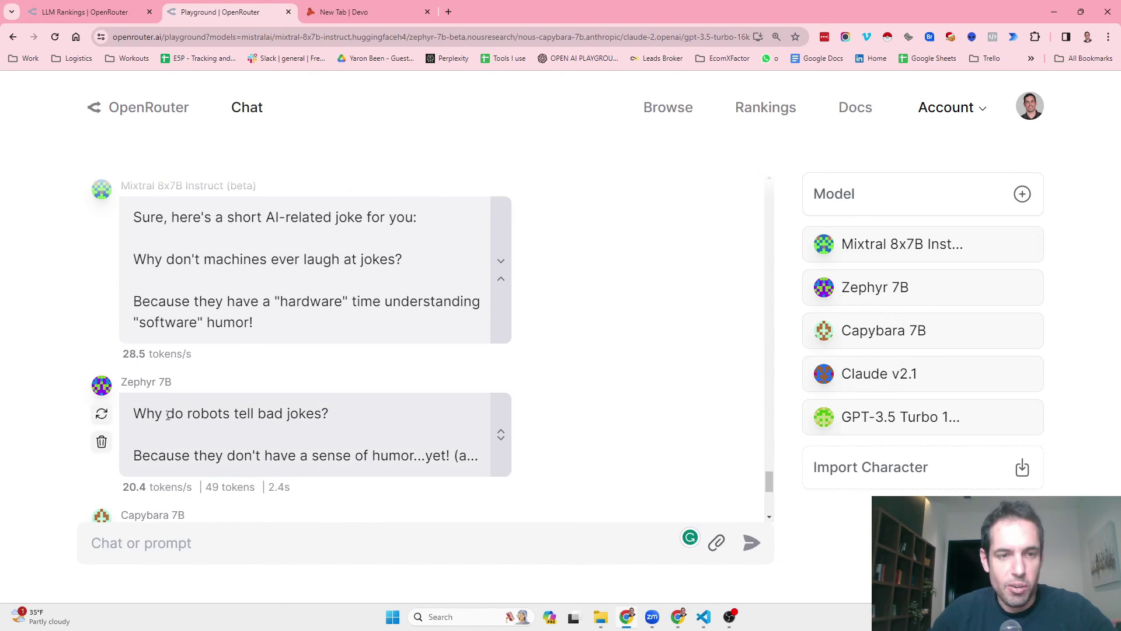
{"action": "left_click", "coordinate": [501, 434]}
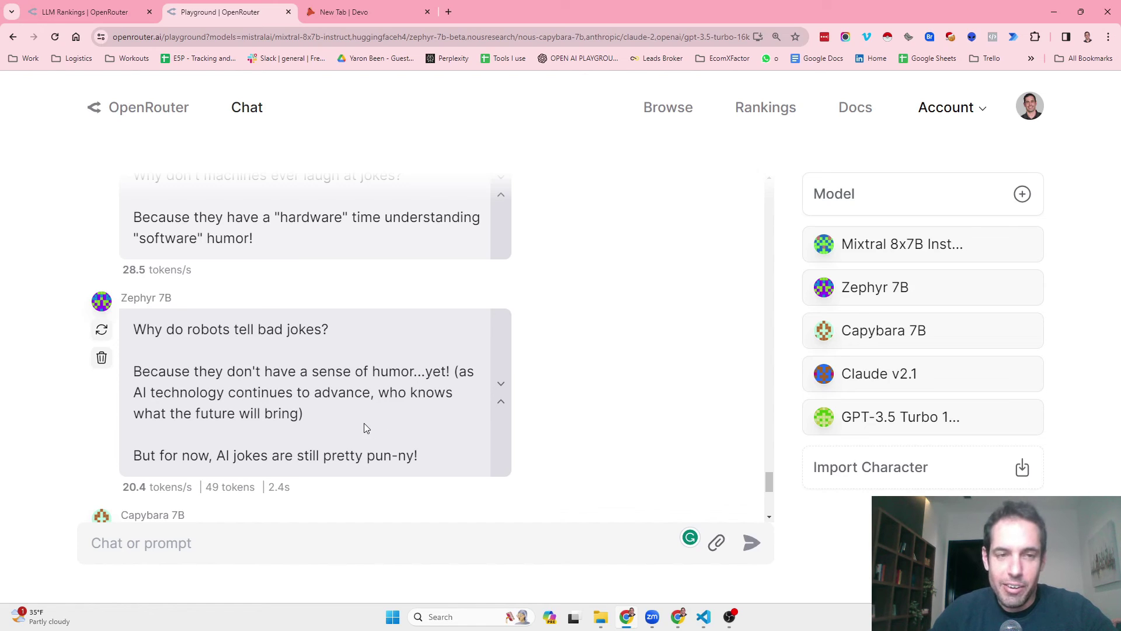
{"action": "triple_click", "coordinate": [182, 390]}
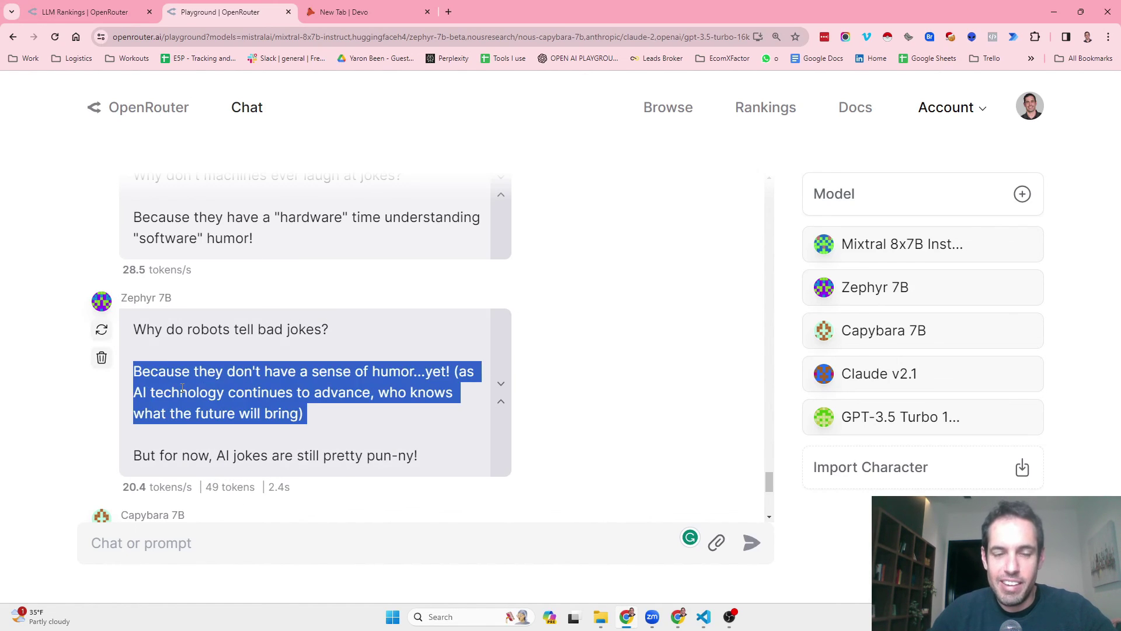
{"action": "double_click", "coordinate": [182, 390]}
{"action": "triple_click", "coordinate": [287, 380]}
{"action": "left_click", "coordinate": [329, 380]}
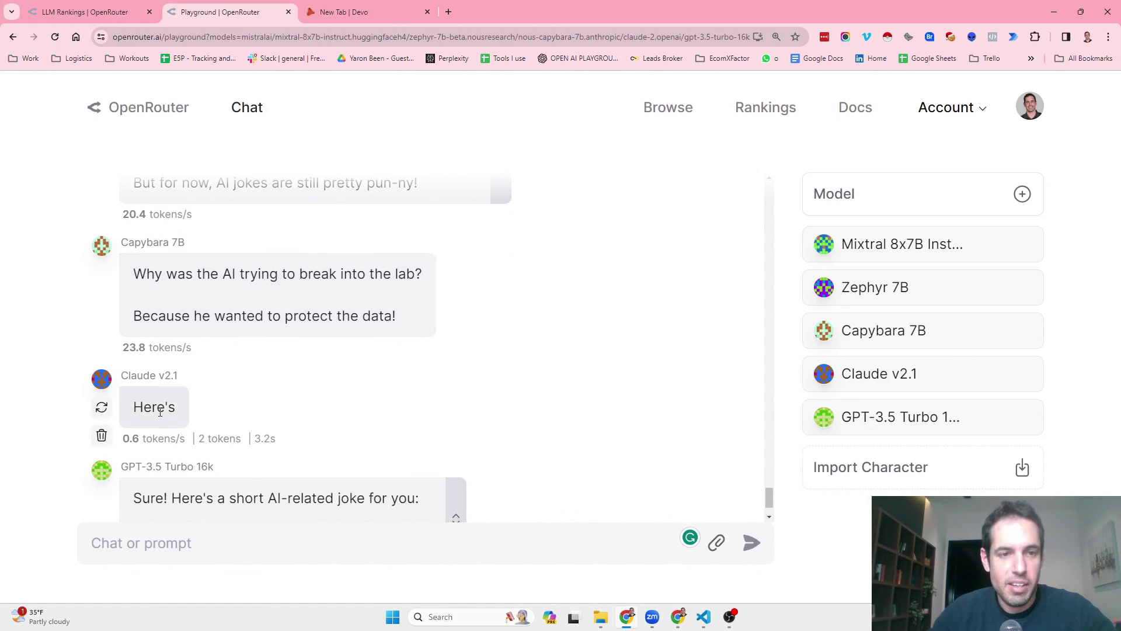
- Check Capybara 7B's and Claude v2.1's replies and expand GPT-3.5 Turbo 16k's joke to read it in full
{"action": "scroll", "coordinate": [159, 407], "scroll_direction": "down", "scroll_amount": 2}
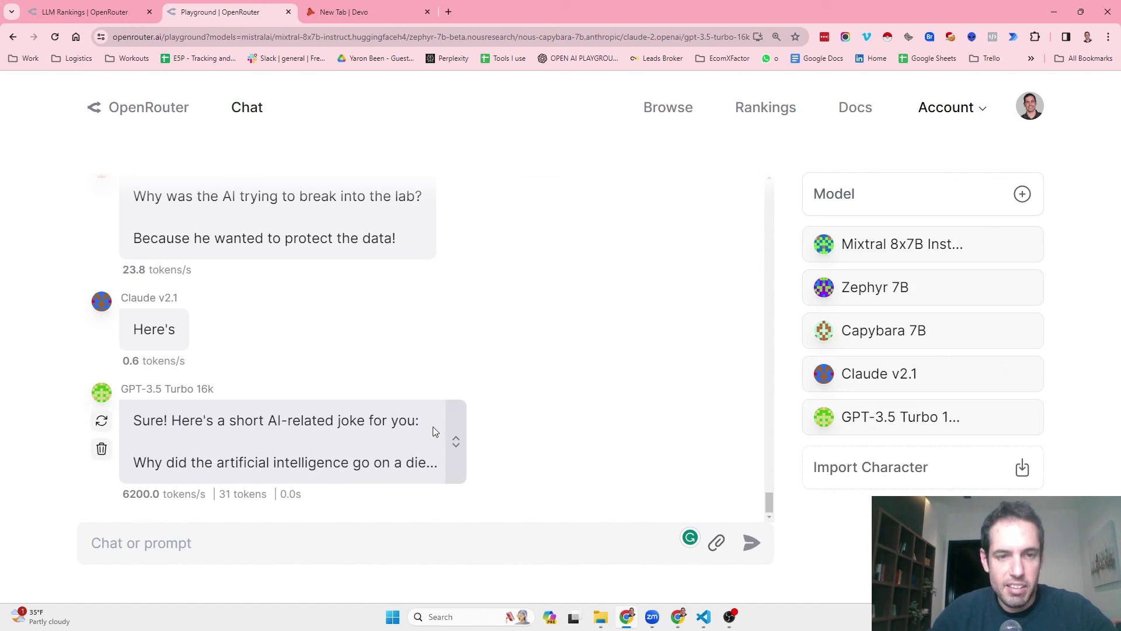
{"action": "left_click", "coordinate": [456, 441]}
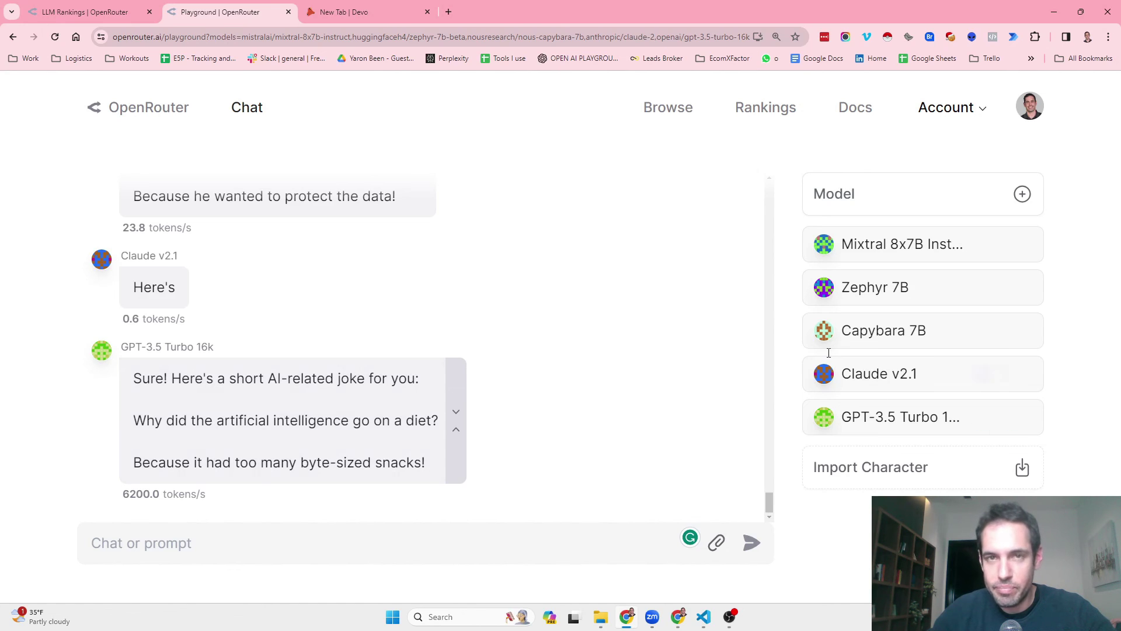
{"action": "mouse_move", "coordinate": [681, 362]}
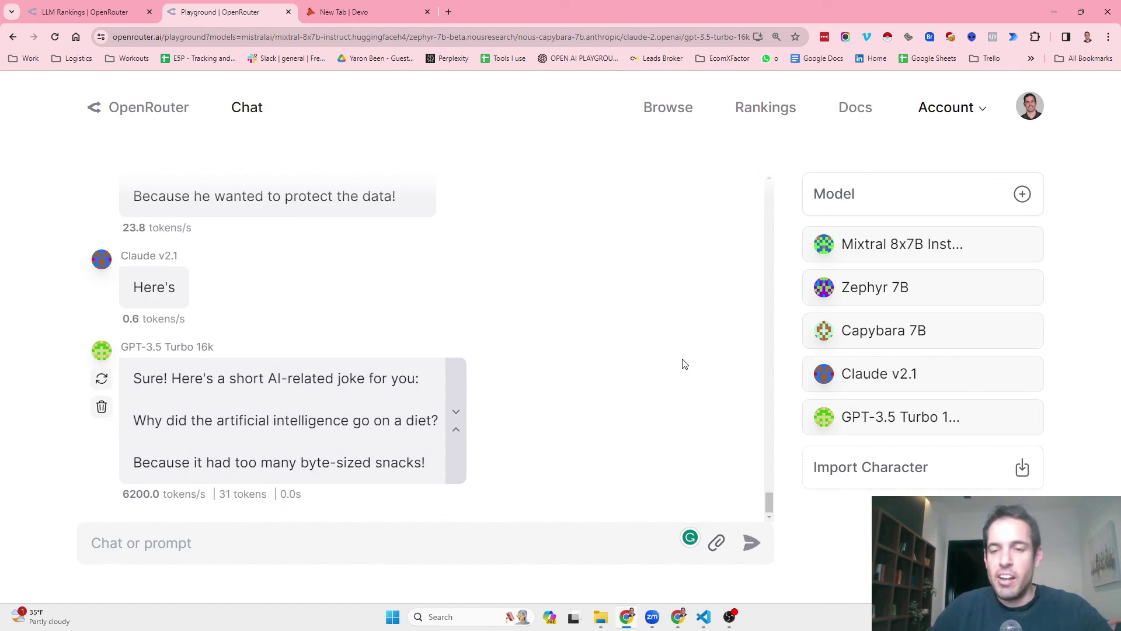
- Compare the AI jokes of all five models once more, from Mixtral 8x7B Instruct through GPT-3.5 Turbo 16k
{"action": "scroll", "coordinate": [685, 364], "scroll_direction": "up", "scroll_amount": 15}
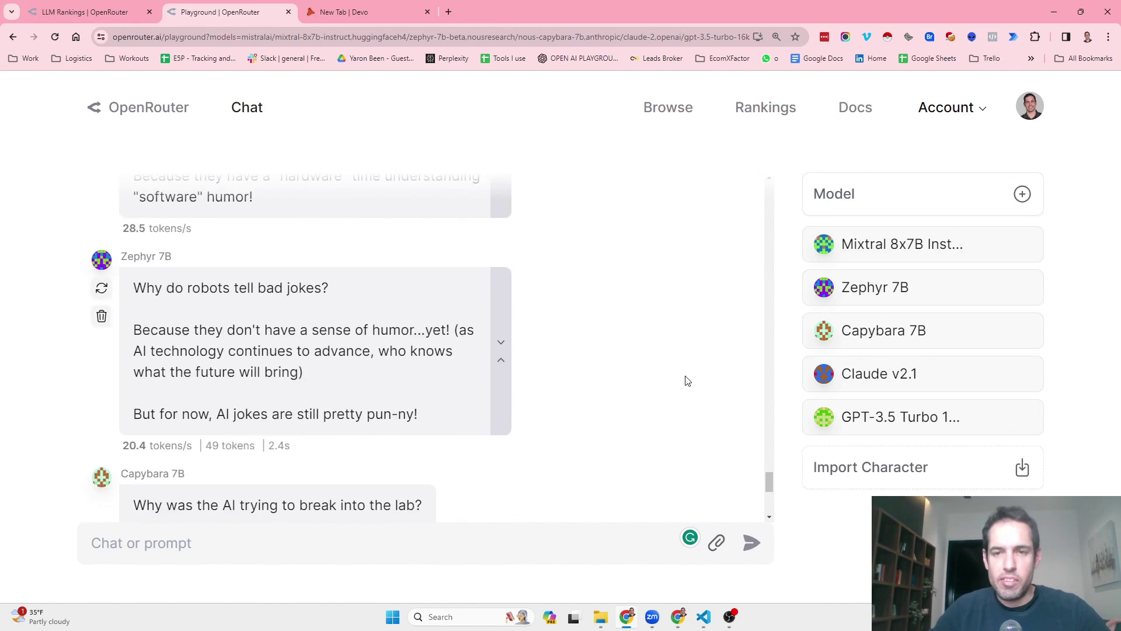
{"action": "scroll", "coordinate": [726, 443], "scroll_direction": "up", "scroll_amount": 3}
{"action": "scroll", "coordinate": [742, 453], "scroll_direction": "down", "scroll_amount": 10}
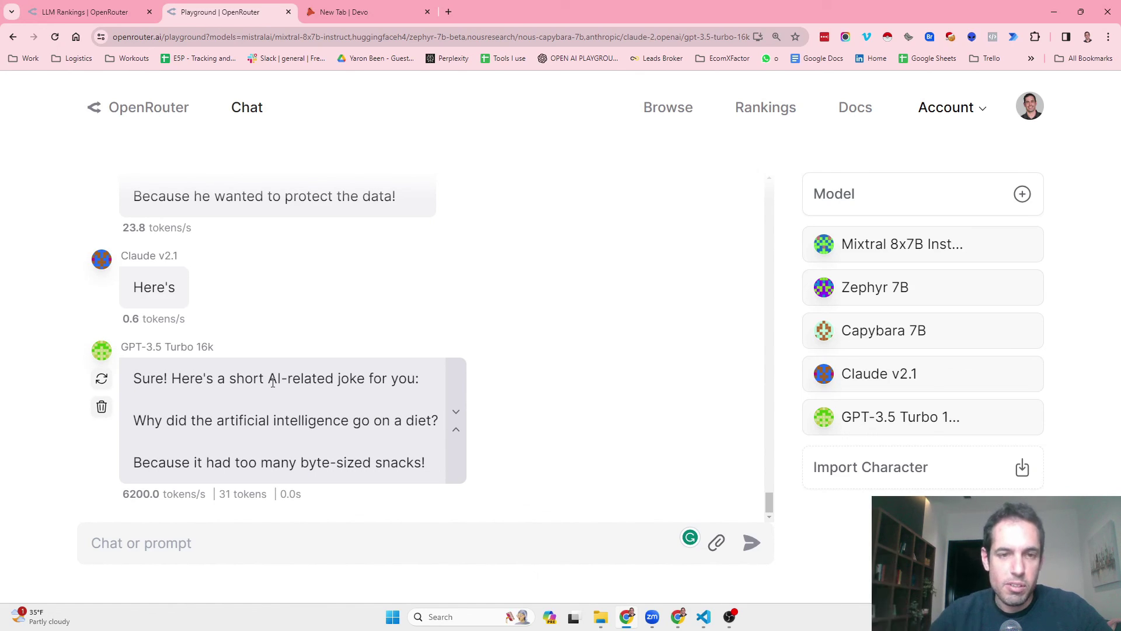
{"action": "scroll", "coordinate": [273, 382], "scroll_direction": "up", "scroll_amount": 7}
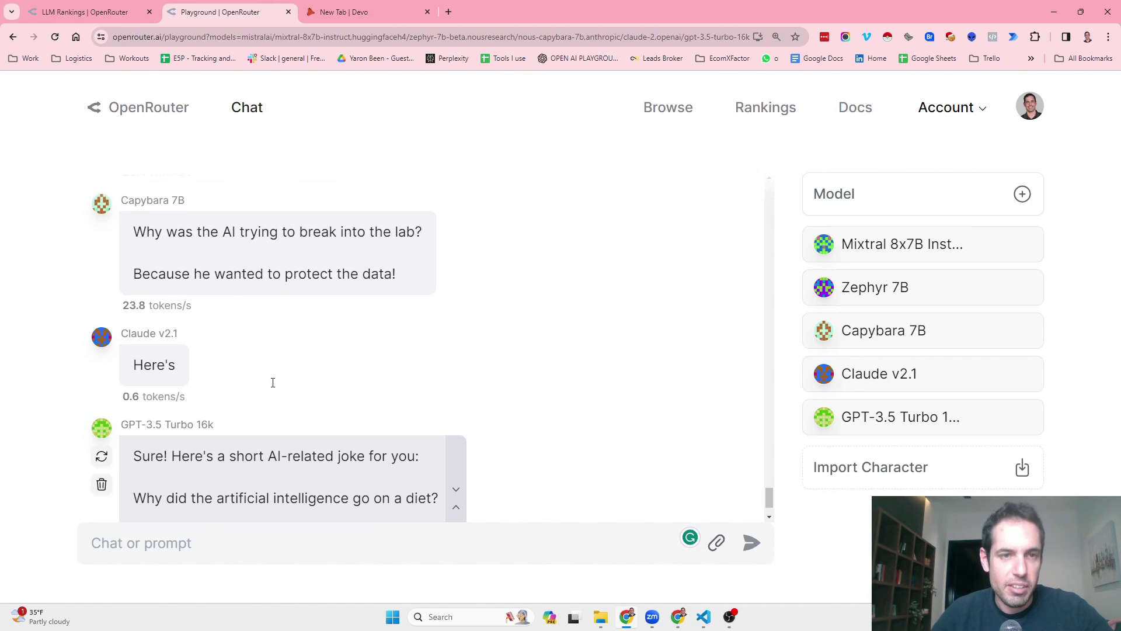
{"action": "scroll", "coordinate": [280, 383], "scroll_direction": "up", "scroll_amount": 3}
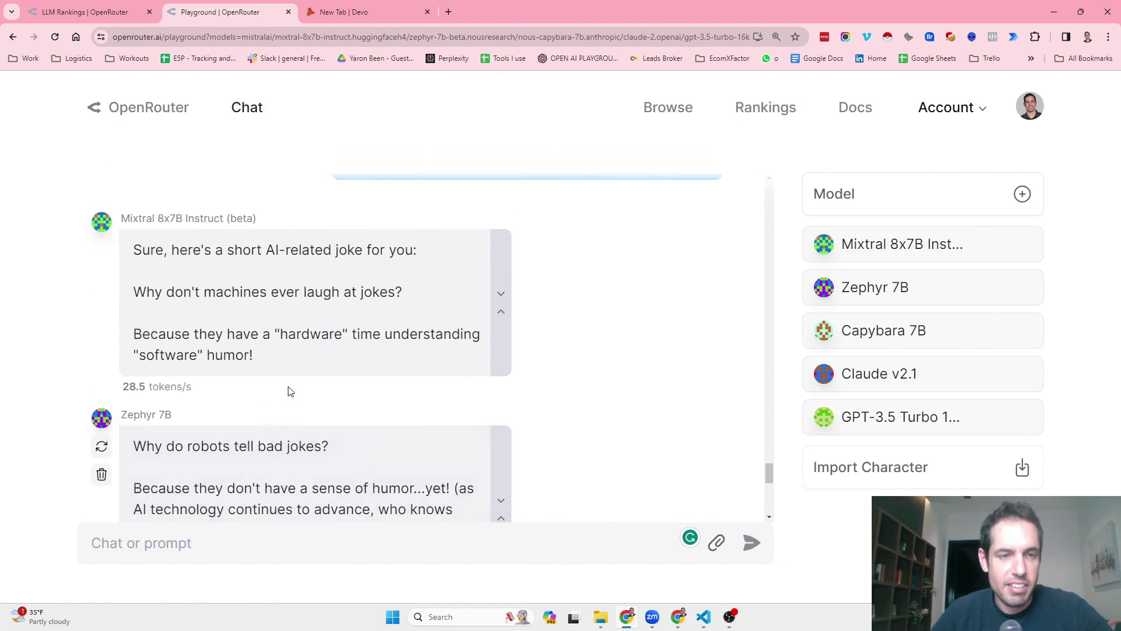
{"action": "scroll", "coordinate": [325, 356], "scroll_direction": "down", "scroll_amount": 10}
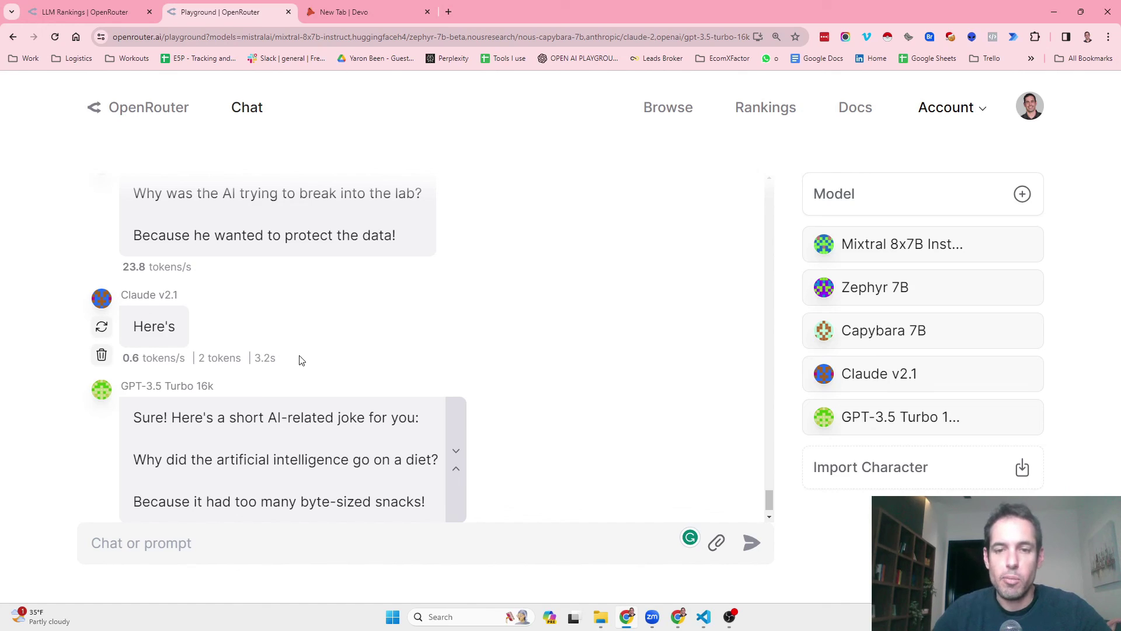
{"action": "left_click", "coordinate": [733, 619]}
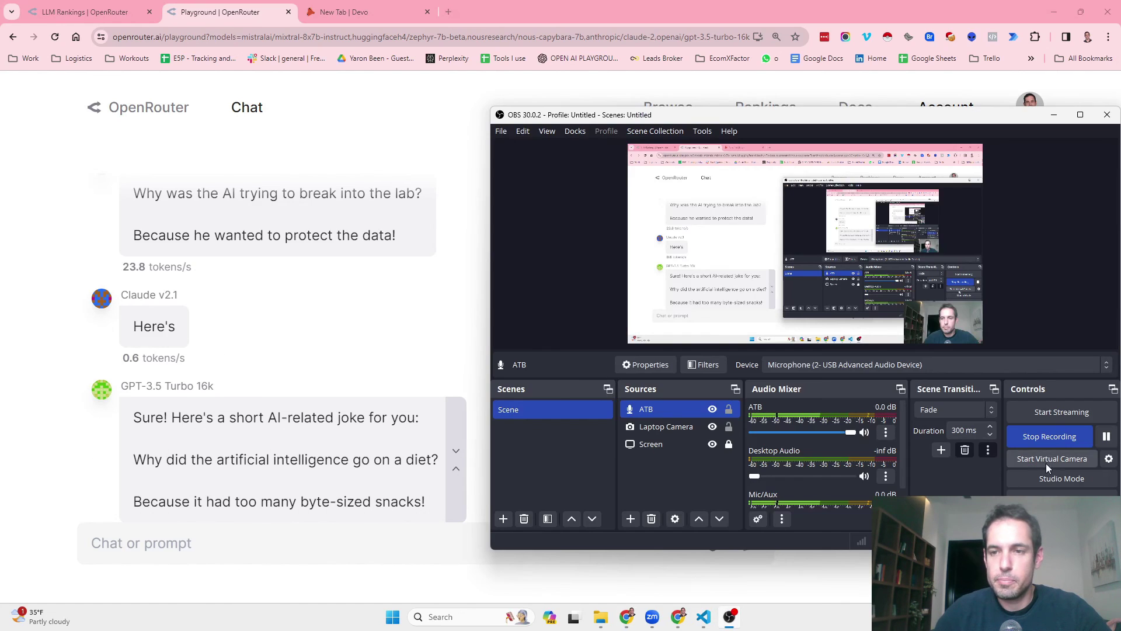